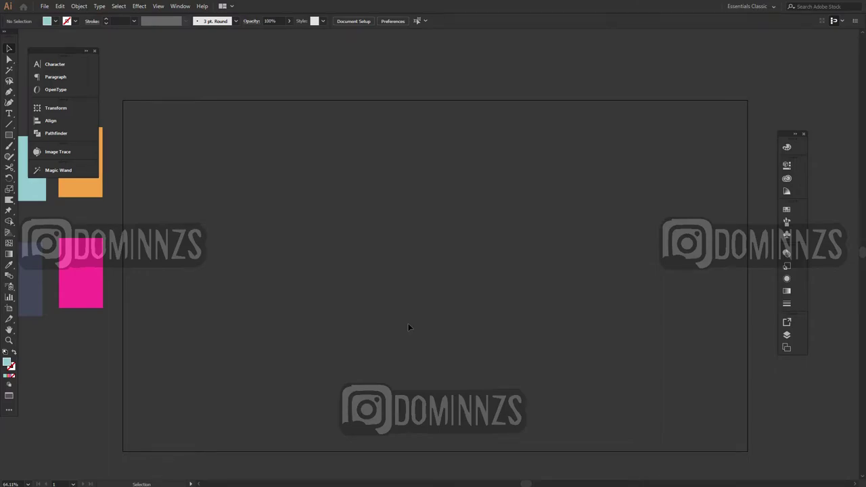
- Draw a circle about 908 px in diameter on the artboard and fill it with black
key("l")
left_click_drag(368, 299, 516, 291)
key("i")
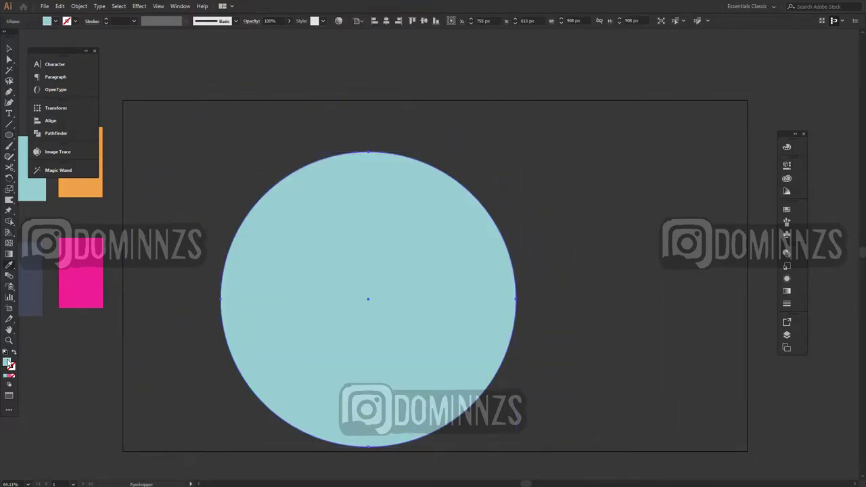
double_click(7, 362)
left_click_drag(288, 209, 356, 291)
left_click(447, 177)
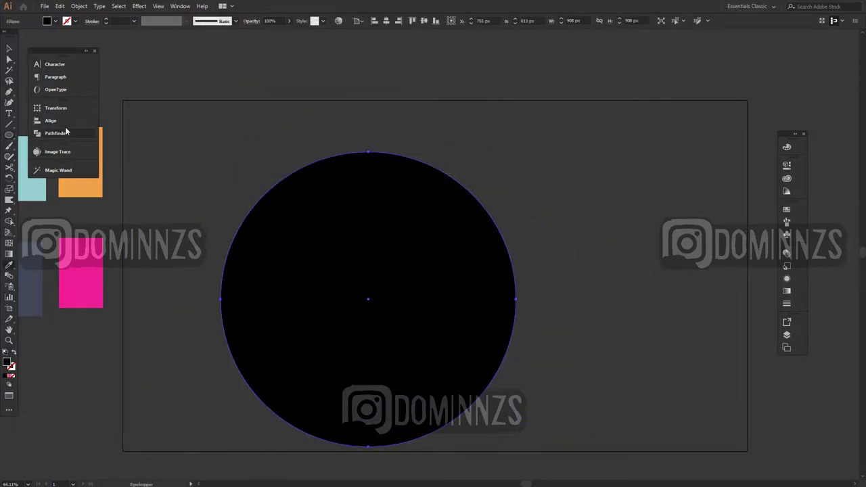
- Center the black circle horizontally and vertically on the artboard
left_click(50, 121)
left_click(123, 128)
left_click(179, 128)
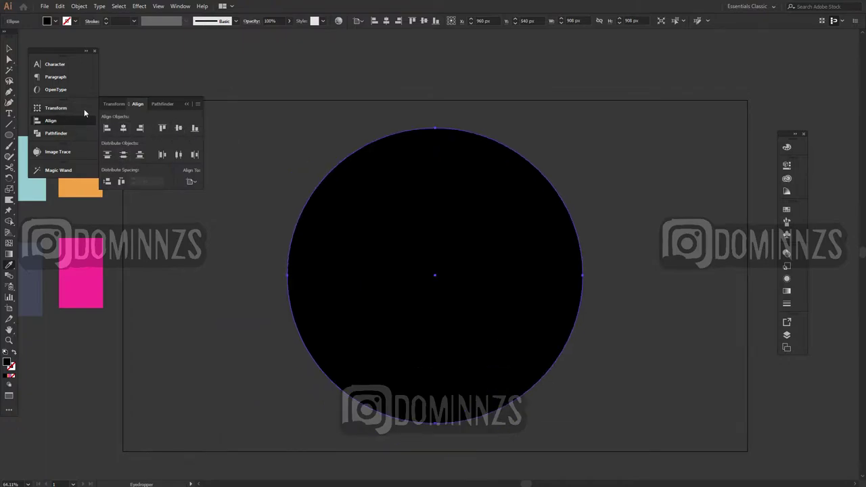
key("v")
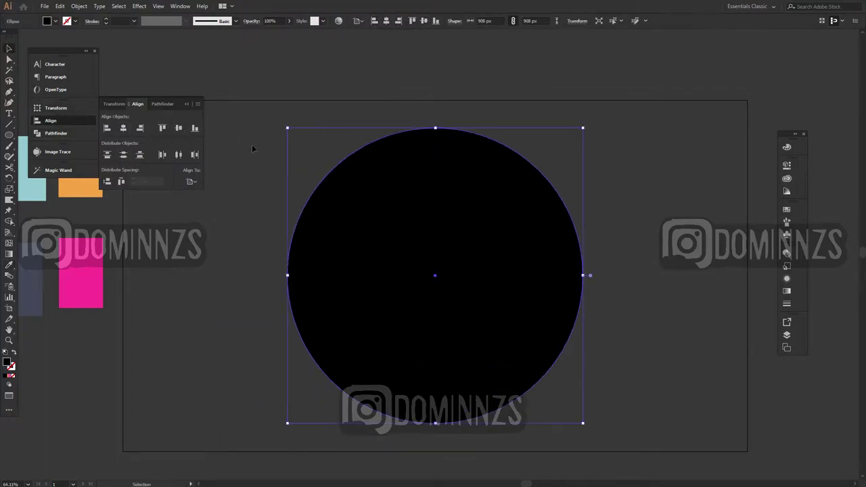
left_click(263, 262)
- Draw a thin horizontal rectangle about 1660 × 17 px across the circle, extending past both of its sides
key("l")
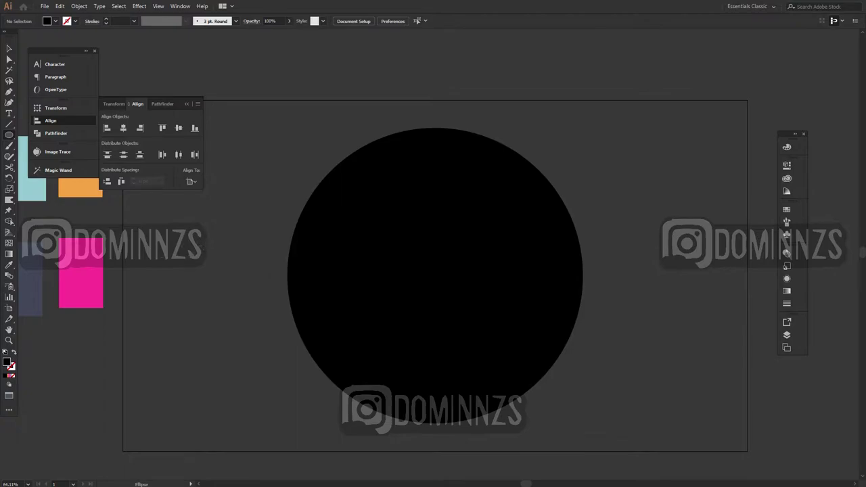
left_click_drag(181, 249, 654, 230)
key("ctrl+z")
mouse_move(166, 245)
left_mouse_down()
mouse_move(673, 229)
mouse_move(706, 240)
left_mouse_up()
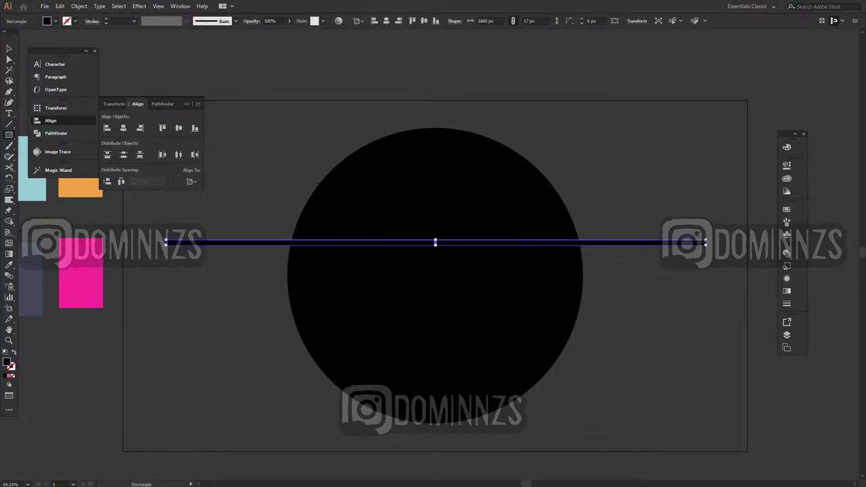
- Reposition the thin bar higher, across the upper part of the circle, leaving only that one bar
key("v")
mouse_move(245, 245)
left_mouse_down()
mouse_move(244, 286)
mouse_move(235, 284)
mouse_move(235, 256)
left_mouse_up()
left_click(235, 268)
left_click(235, 256)
left_click(237, 254)
key("Delete")
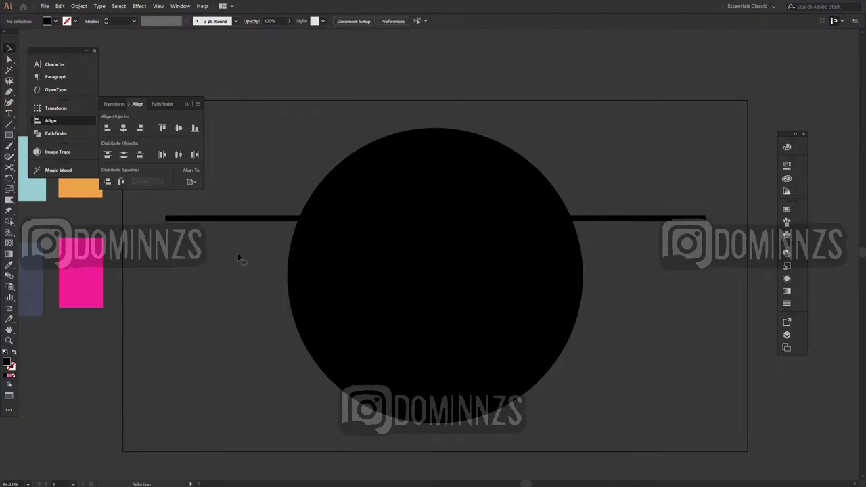
- Duplicate the thin bar straight down at equal spacing to make six bars across the circle
left_click_drag(207, 217, 214, 249)
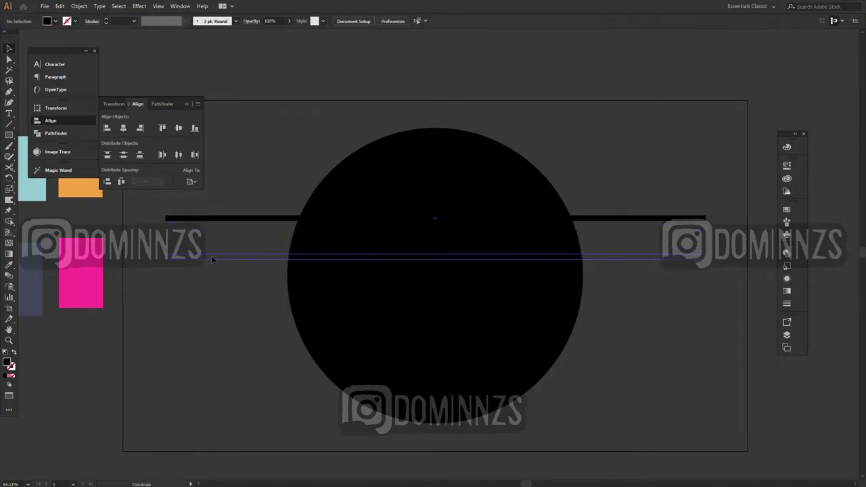
key("ctrl+z")
key("ctrl+d")
key("ctrl+d")
key("ctrl+d")
key("ctrl+d")
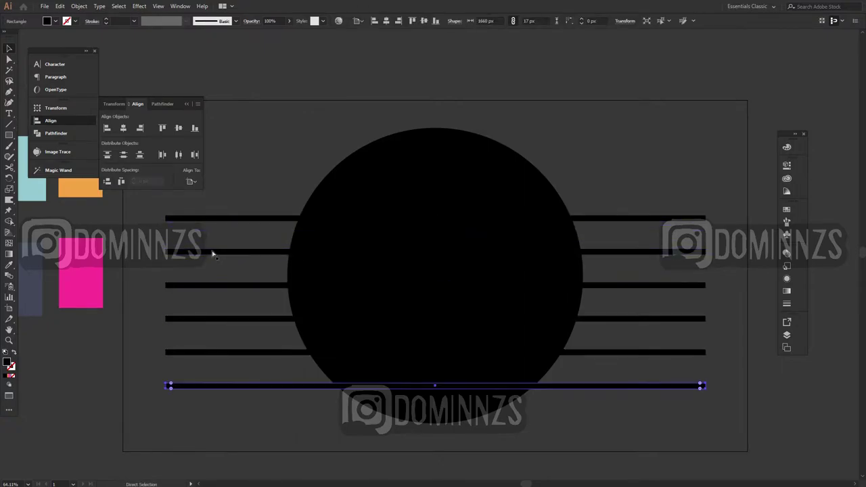
- Thicken the lower five bars progressively, from about 29 px high for the second to about 163 px for the bottom one
left_click(247, 256)
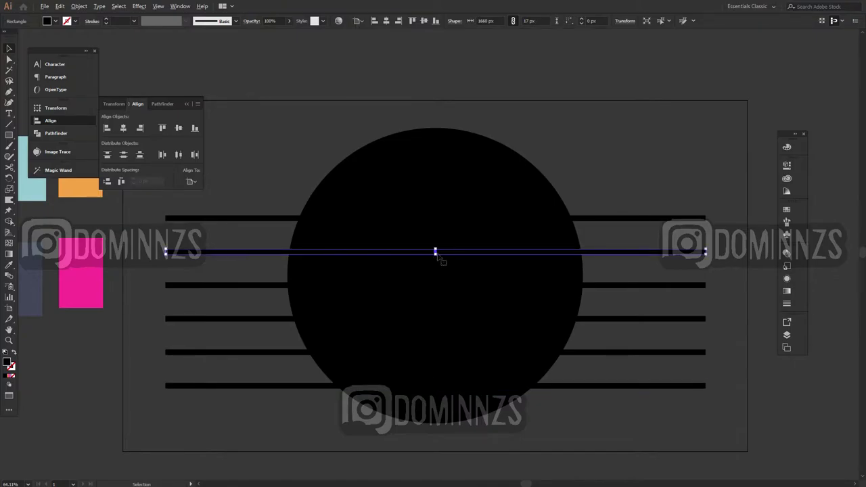
left_click_drag(436, 256, 437, 249)
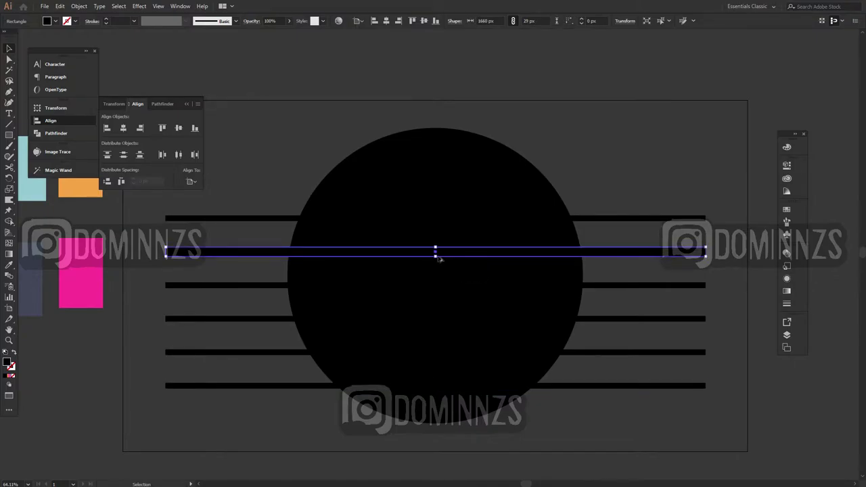
left_click(275, 288)
left_click_drag(435, 286, 436, 366)
left_click(270, 318)
left_click(274, 353)
left_click(294, 421)
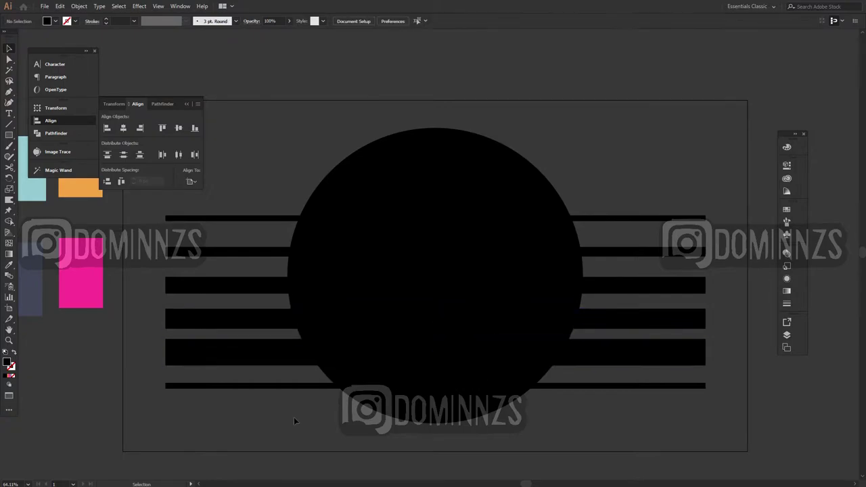
left_click(278, 387)
left_click_drag(436, 387, 490, 437)
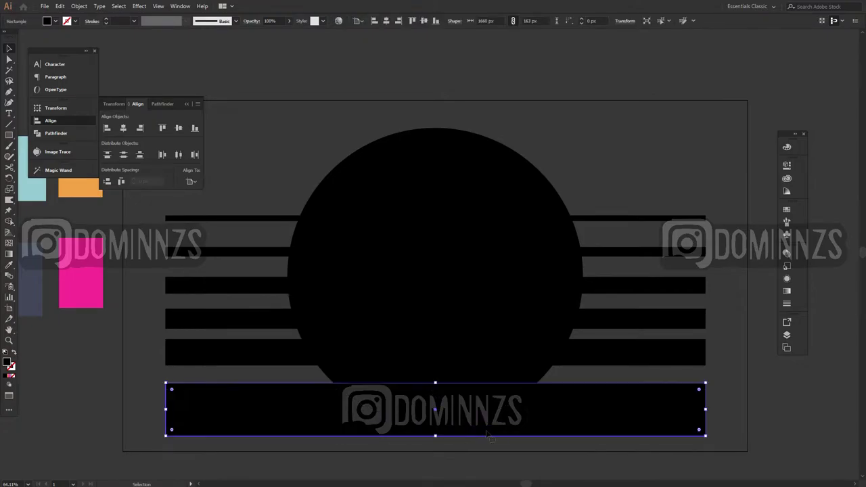
- Fill all six horizontal bars with white
left_click_drag(666, 224, 649, 437)
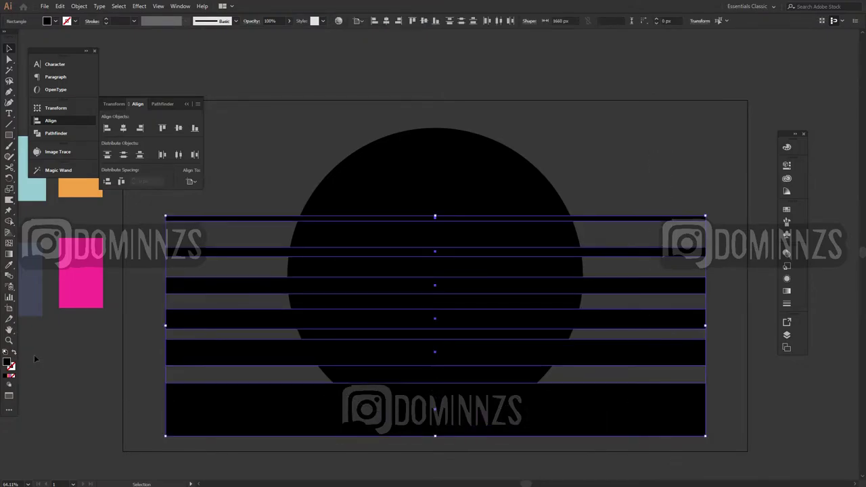
double_click(6, 363)
left_click_drag(253, 207, 238, 174)
left_click(457, 181)
left_click(269, 170)
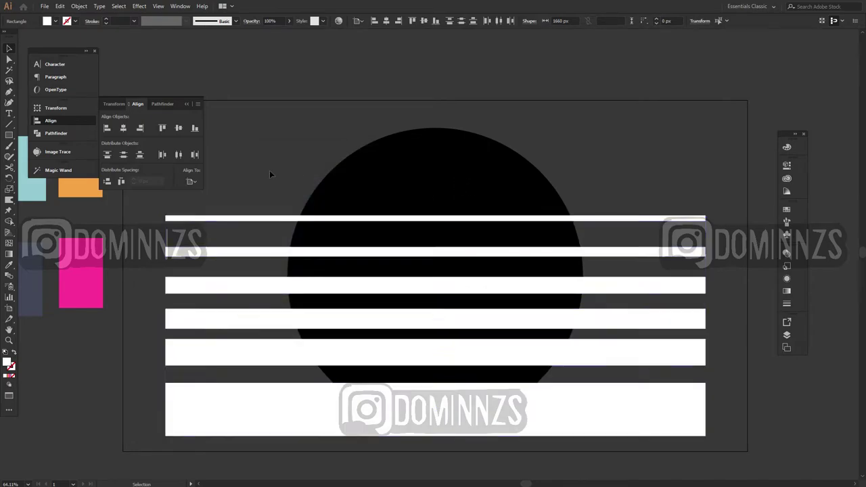
- Split the circle and the six white bars into separate pieces with Pathfinder Divide
left_click_drag(210, 411, 494, 164)
left_click(97, 288)
left_click_drag(178, 447, 628, 137)
left_click(158, 103)
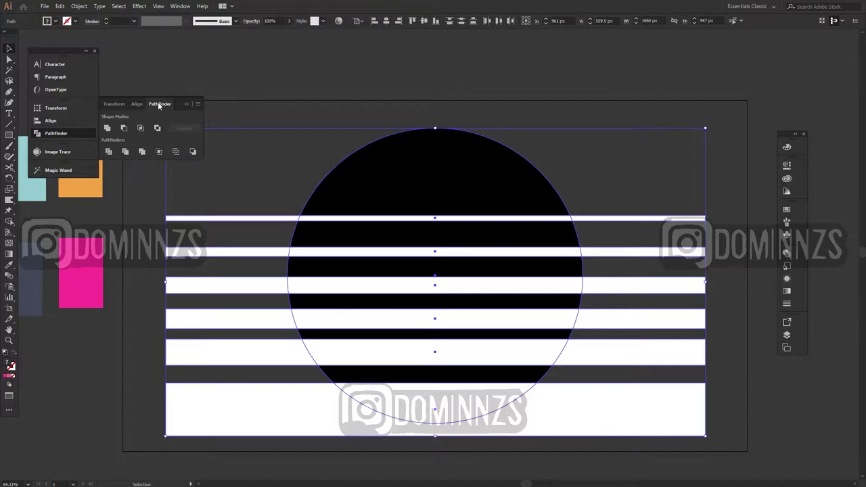
left_click(180, 6)
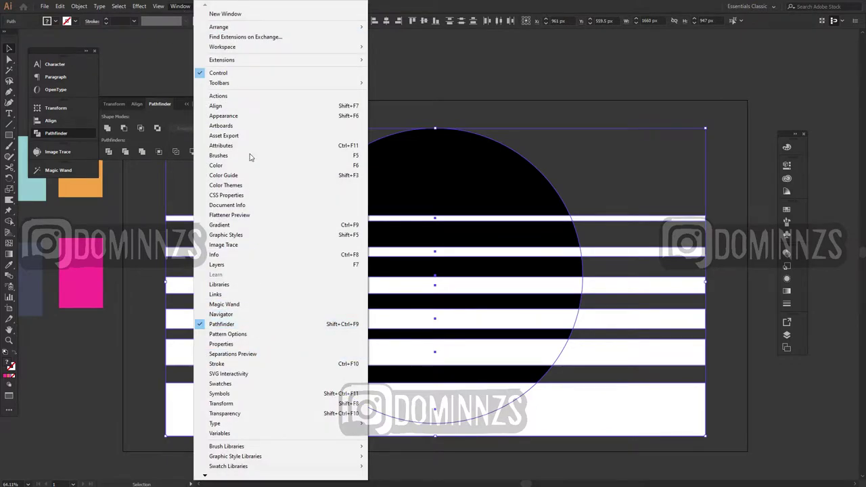
left_click(151, 108)
left_click(56, 133)
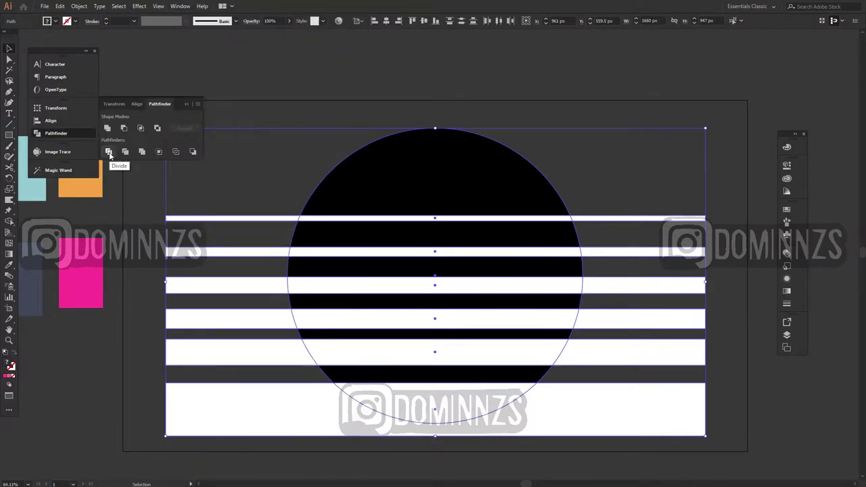
left_click(108, 152)
left_click(251, 208)
- Delete the white bar pieces that stick out on both sides of the circle
key("a")
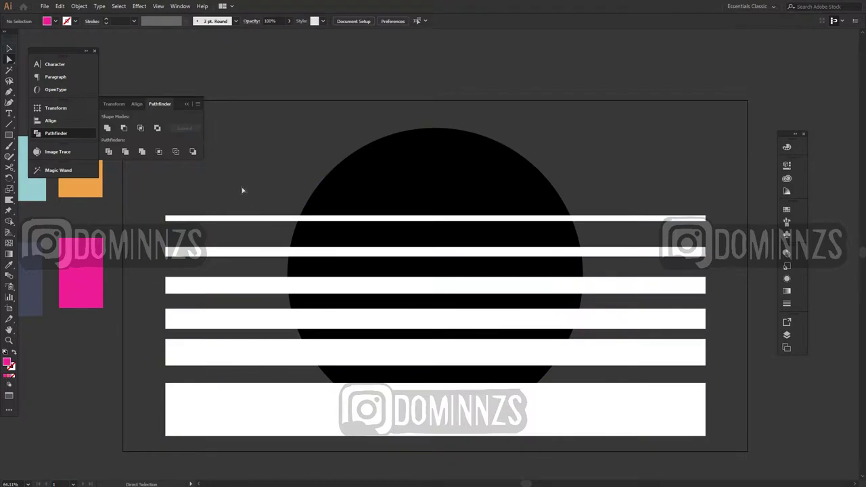
left_click_drag(237, 356, 235, 461)
key("Delete")
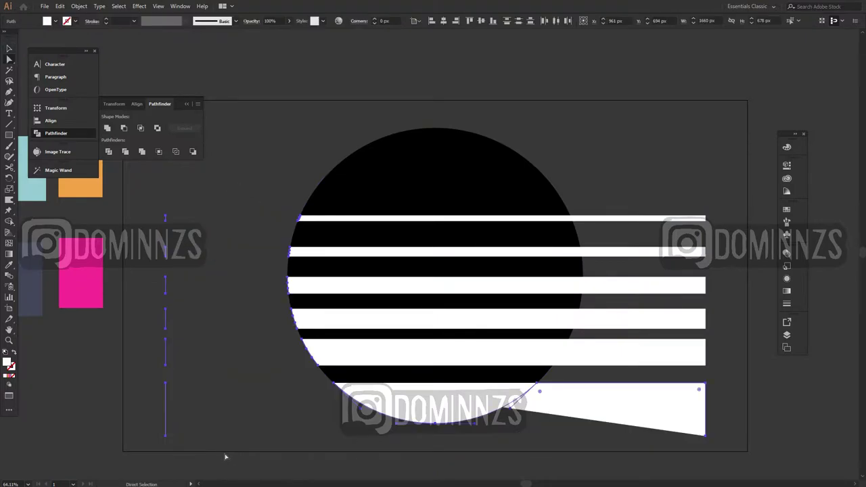
key("Delete")
left_click_drag(689, 367, 629, 216)
key("Delete")
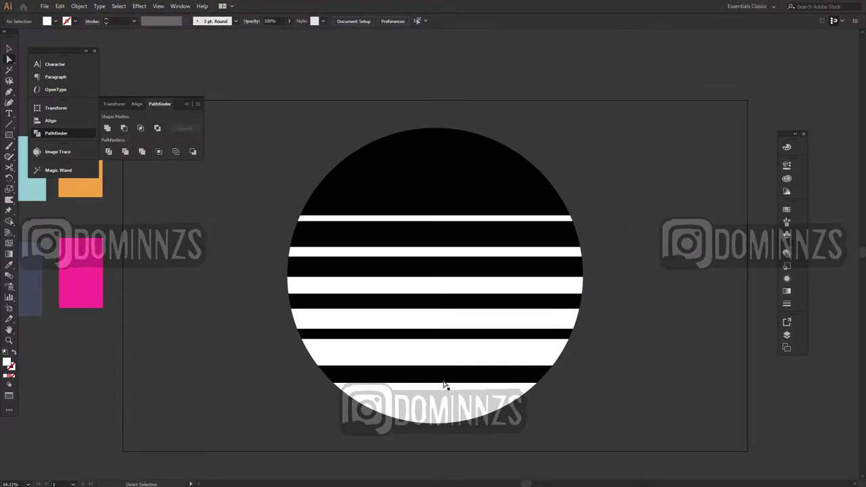
key("v")
key("a")
left_click_drag(196, 352, 437, 354)
key("v")
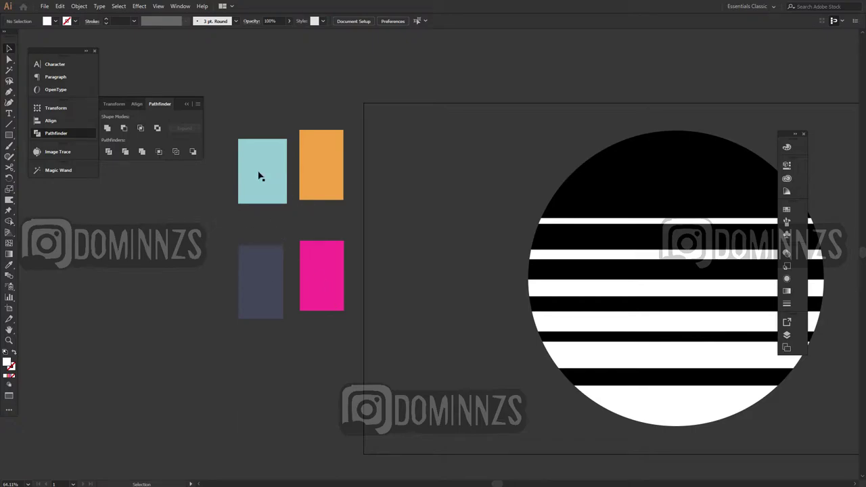
left_click_drag(439, 271, 297, 263)
- Fill all the black segments of the circle with the orange, pink and light blue linear gradient
key("a")
left_click(474, 191)
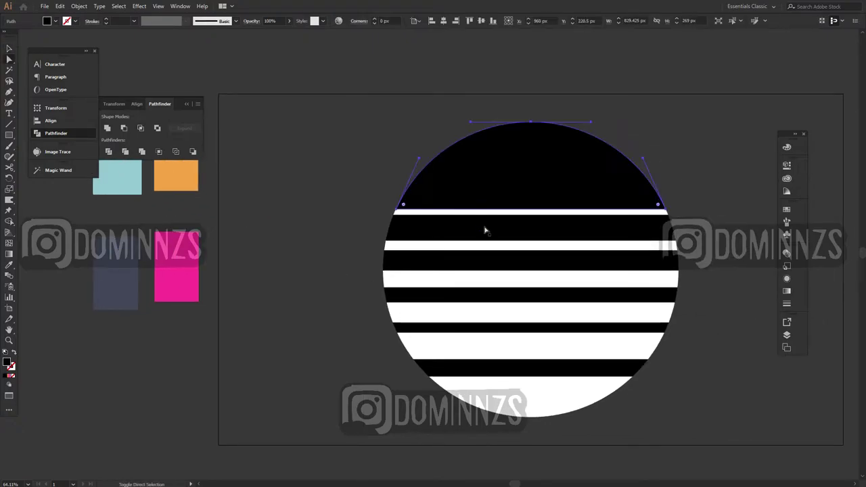
left_click(485, 229, "shift")
left_click(482, 261, "shift")
left_click(479, 295, "shift")
left_click_drag(482, 335, 488, 370)
left_click(792, 337)
left_click(789, 281)
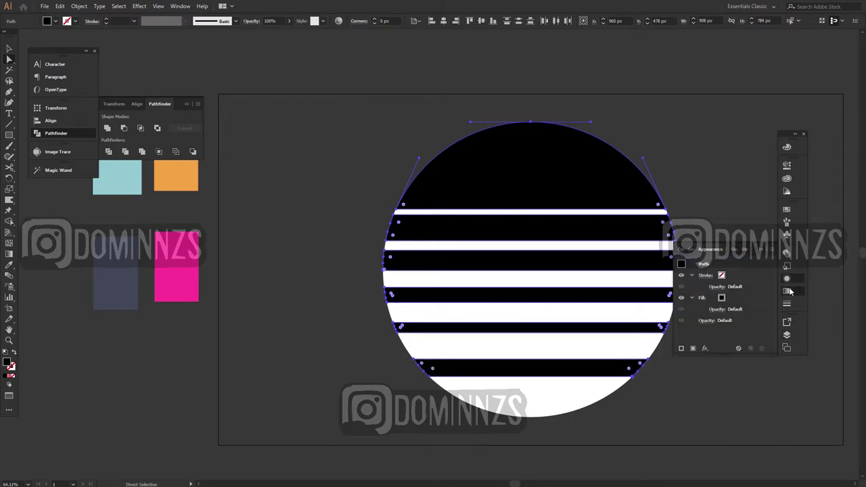
left_click(788, 291)
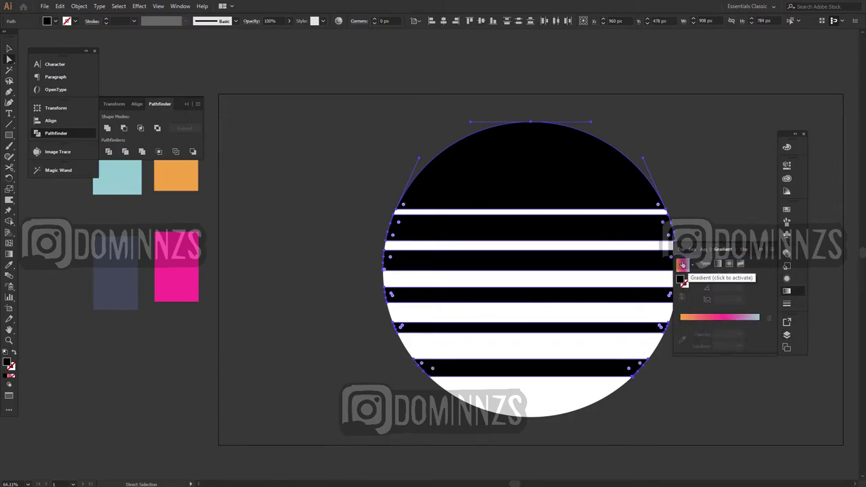
left_click(681, 265)
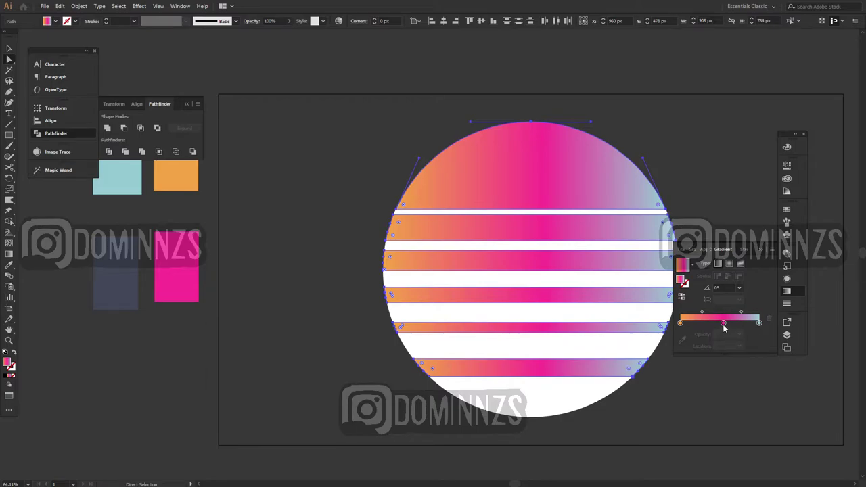
- Examine the RGB color values of the gradient's middle pink stop
left_click(724, 323)
double_click(723, 323)
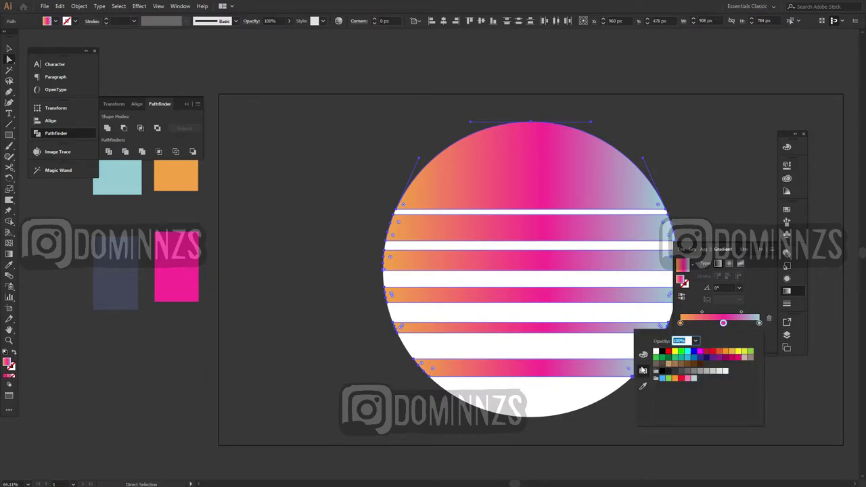
left_click(643, 355)
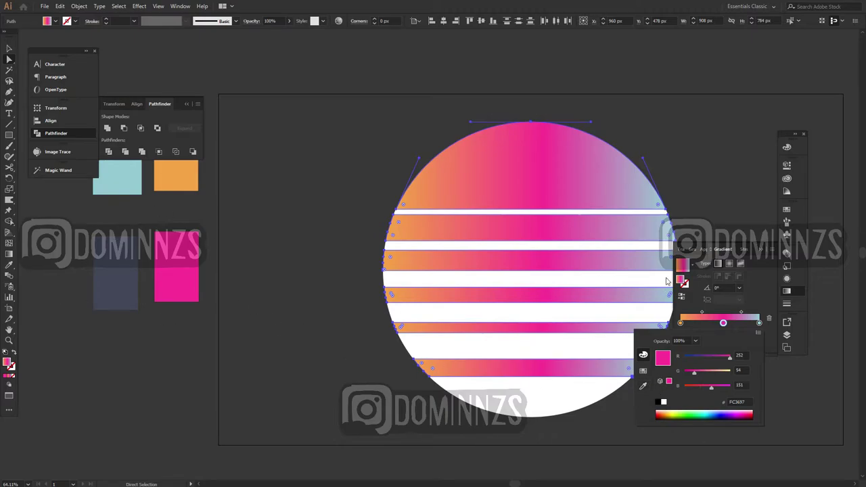
left_click(755, 295)
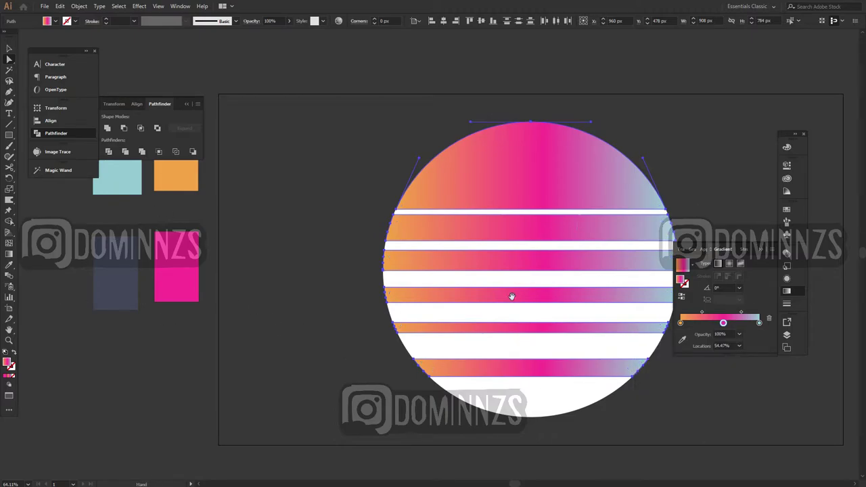
- Run one continuous gradient vertically through all the colored segments, from orange in the upper part to light blue below the circle
left_click_drag(510, 296, 407, 297)
key("g")
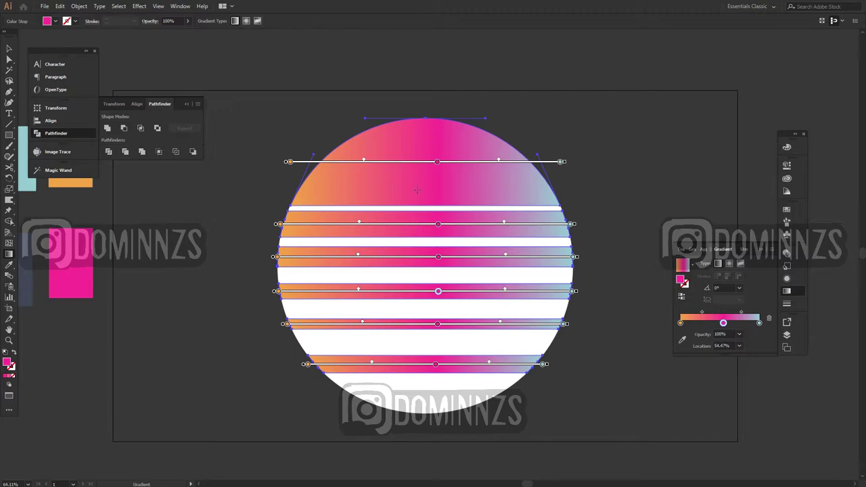
mouse_move(421, 178)
left_mouse_down()
mouse_move(430, 469)
mouse_move(426, 433)
left_mouse_up()
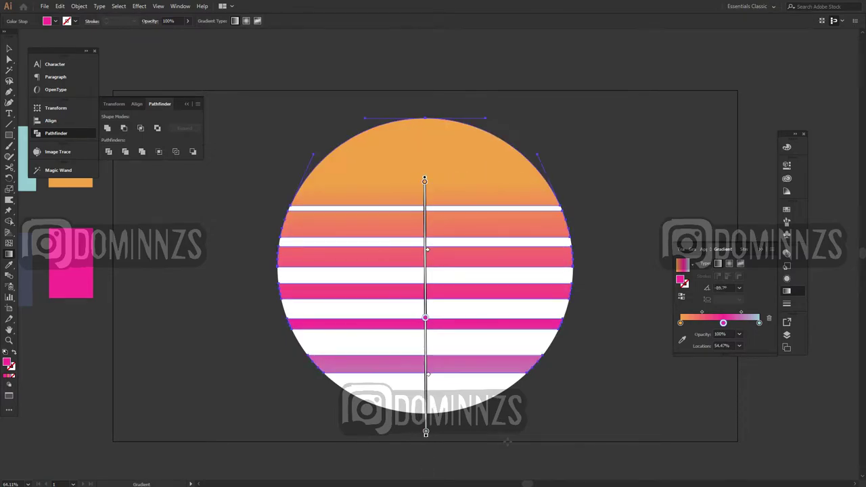
key("v")
left_click(499, 434)
- Delete the white segment at the bottom of the circle
key("a")
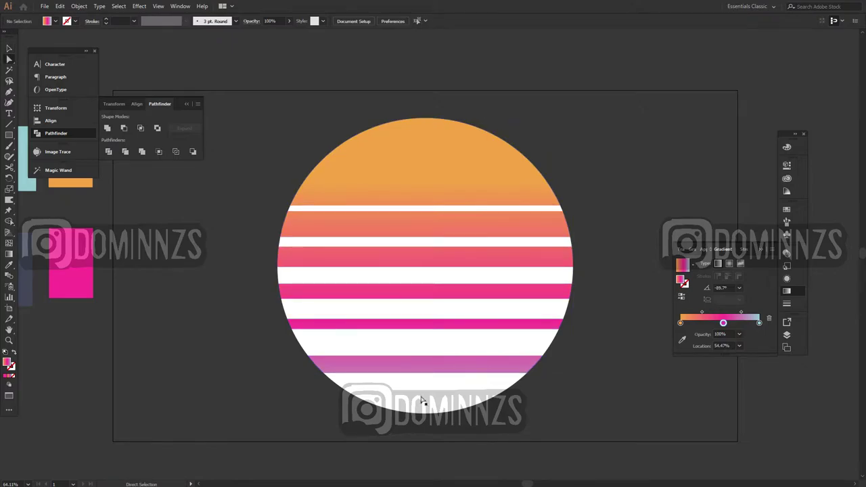
left_click(421, 401)
key("Delete")
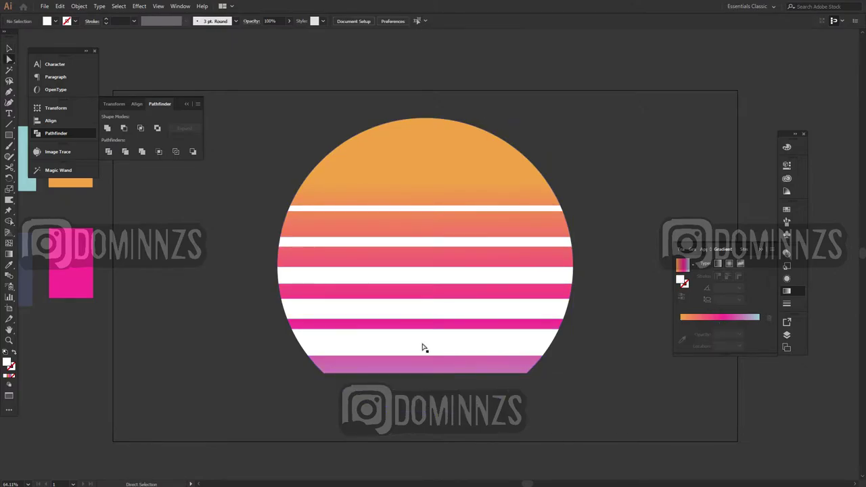
- Fill the circle's five white bars with the orange, pink and light blue gradient, running vertically across all of them as one blend
left_click(423, 347)
left_click(423, 314, "shift")
left_click(423, 274, "shift")
left_click(425, 245, "shift")
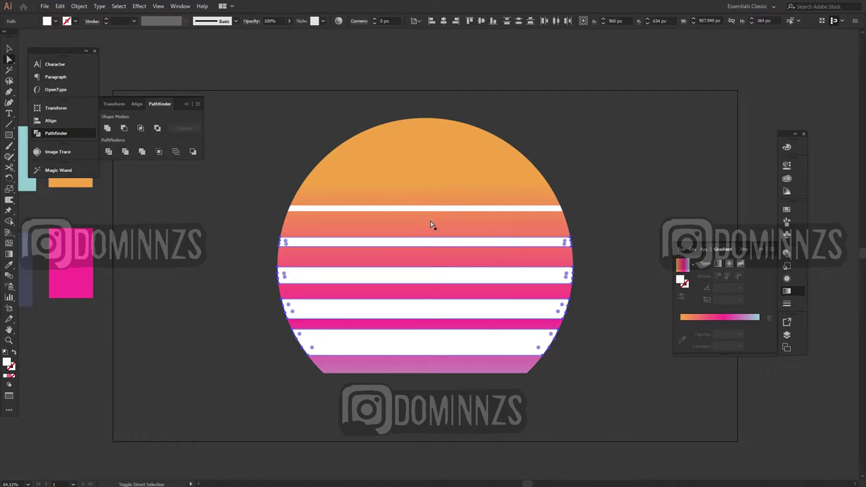
left_click(432, 210, "shift")
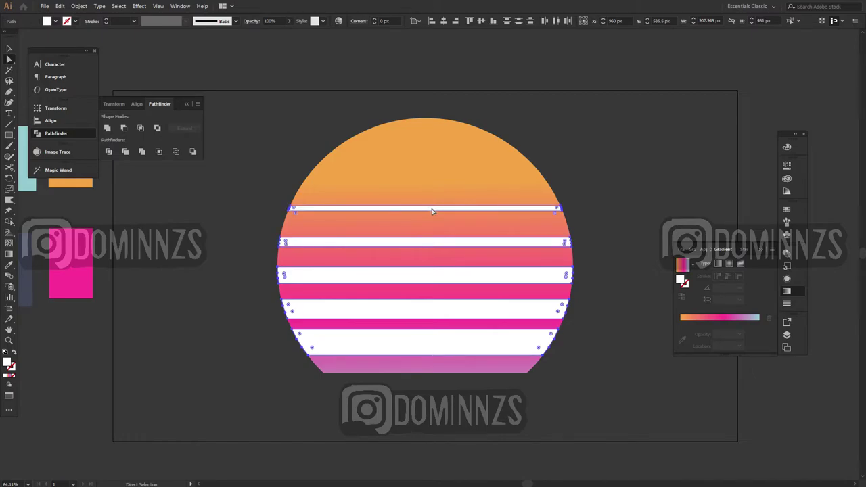
left_click(683, 265)
key("g")
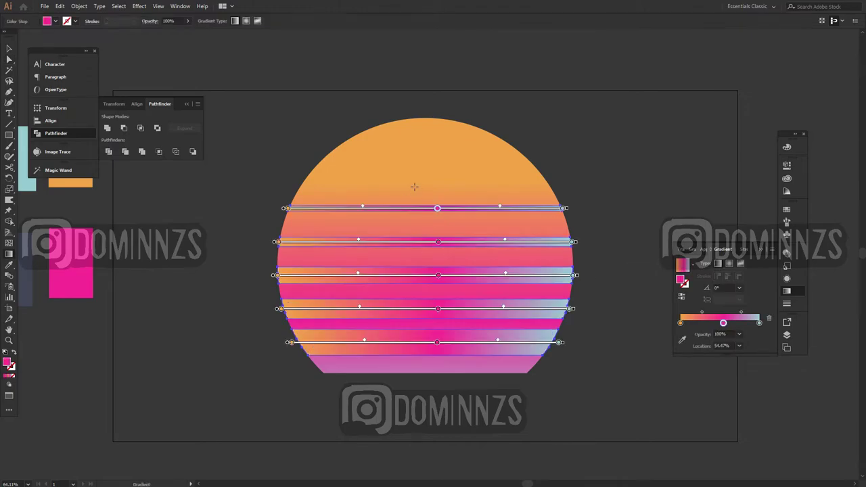
left_click_drag(413, 178, 417, 373)
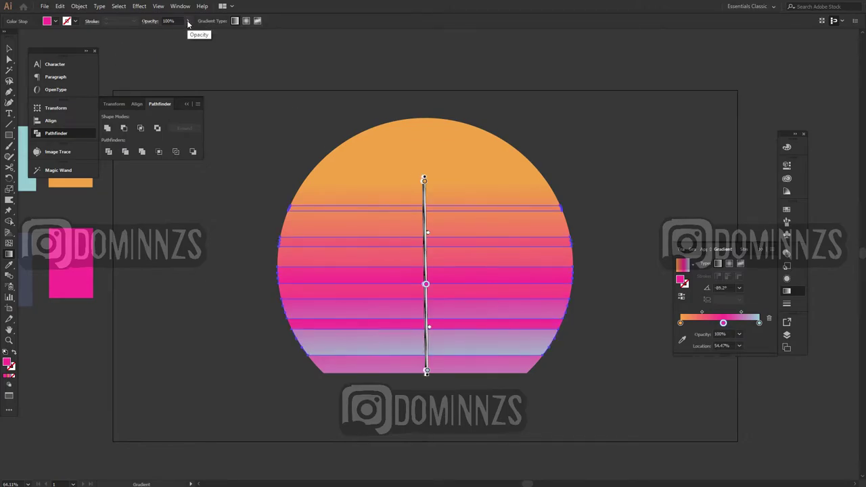
- Lower the opacity of the five gradient-filled bars to 39%
key("v")
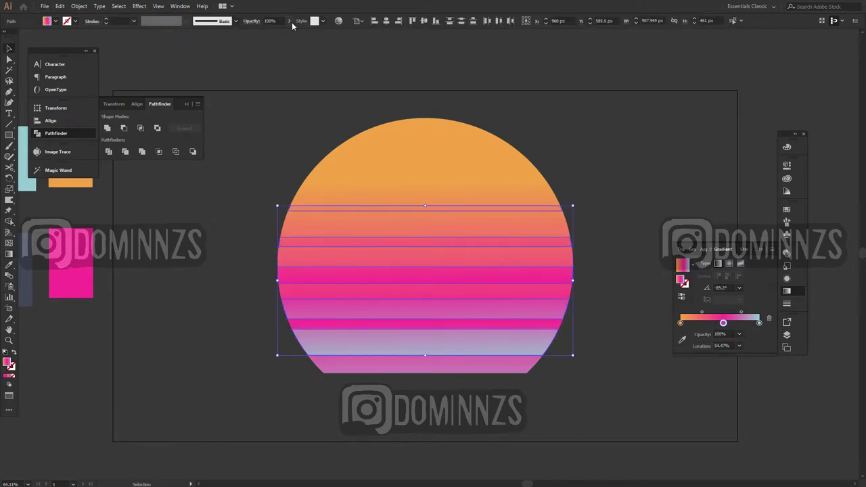
left_click(289, 21)
left_click_drag(280, 33, 267, 33)
left_click(283, 377)
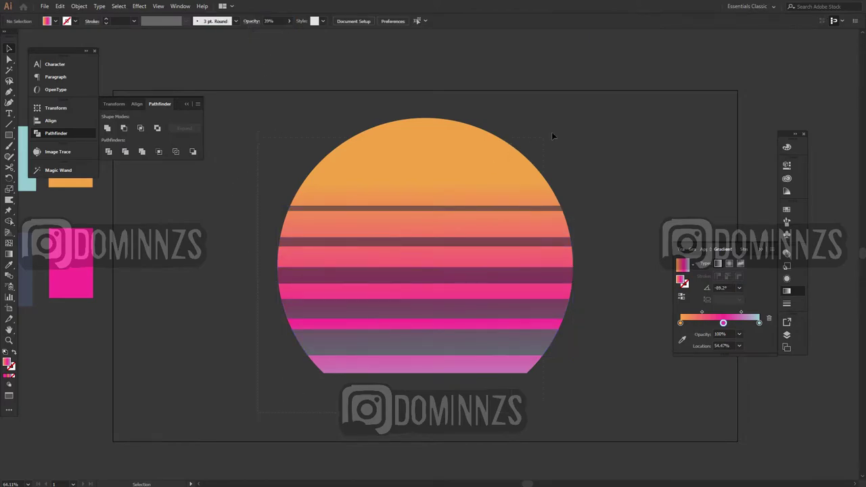
- Create a 10 px Offset Path around all the segments and bars of the sun
left_click_drag(552, 136, 575, 112)
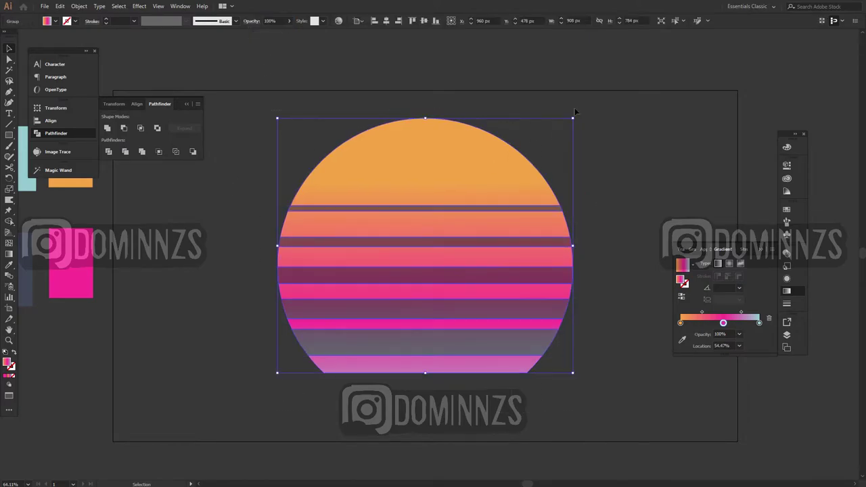
left_click(79, 6)
mouse_move(145, 212)
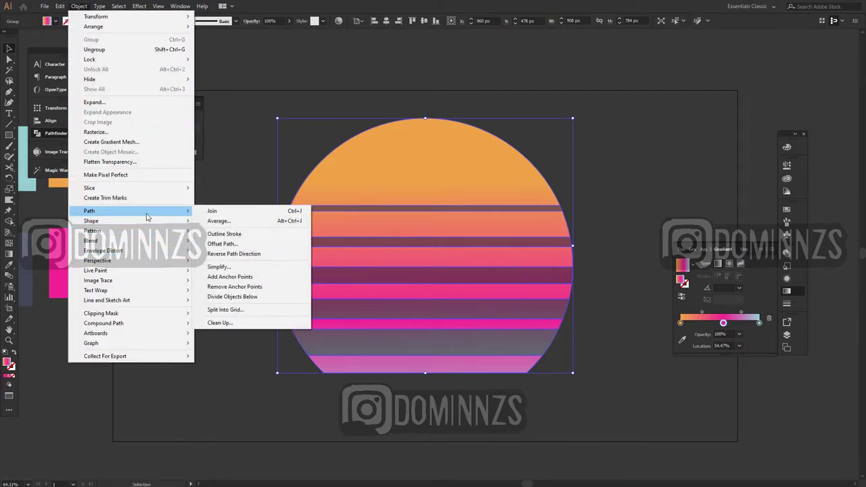
left_click(255, 245)
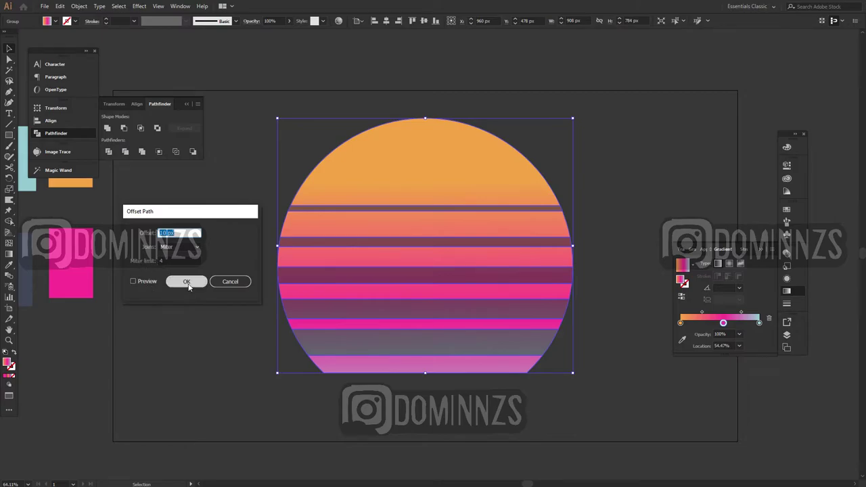
left_click(187, 282)
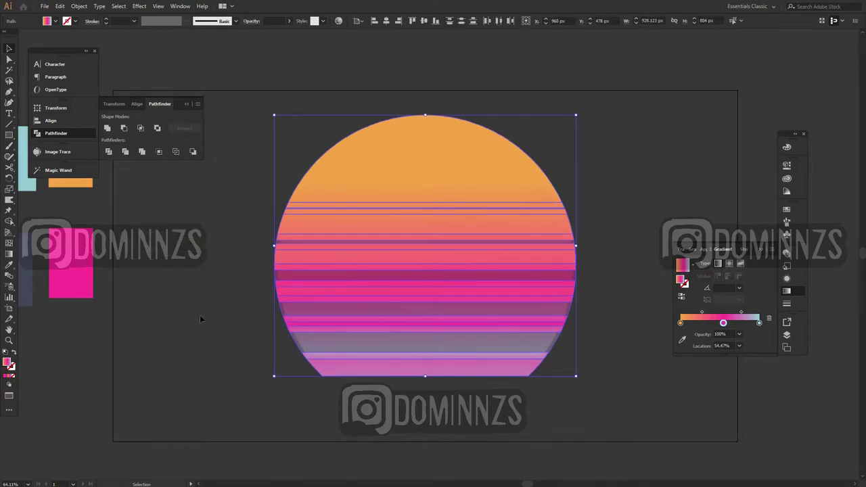
- Give the offset shapes the dark slate blue swatch colour as both fill and stroke
key("i")
left_click(27, 274)
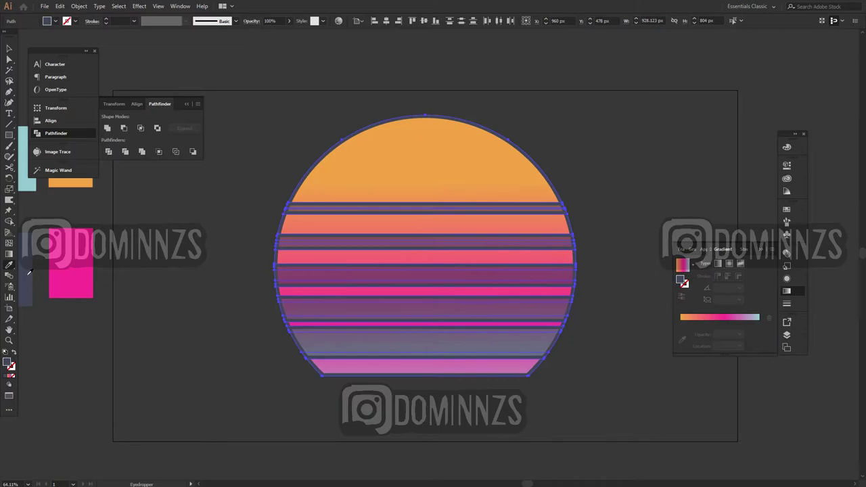
key("v")
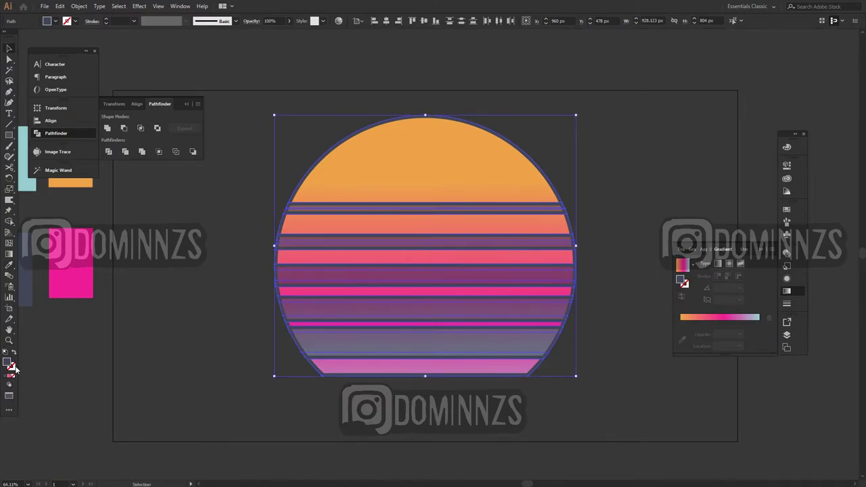
left_click(11, 367)
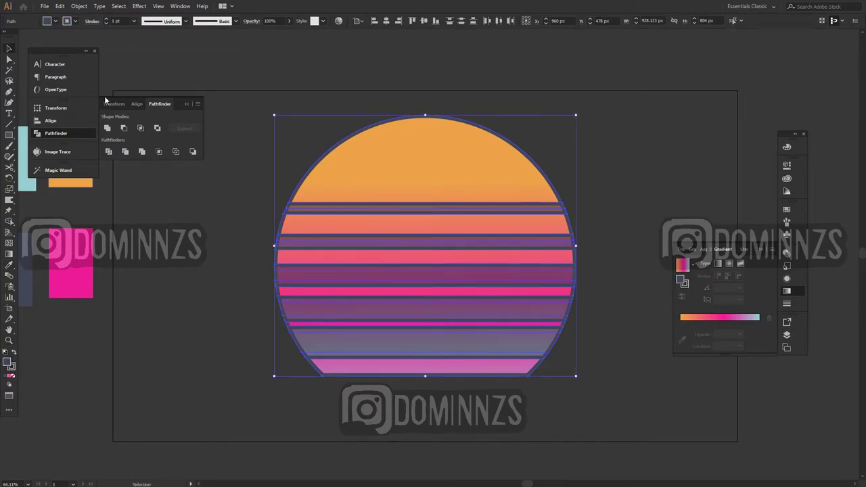
- Apply the Merge Pathfinder operation to the slate blue offset shapes and send them behind the sun
left_click(142, 153)
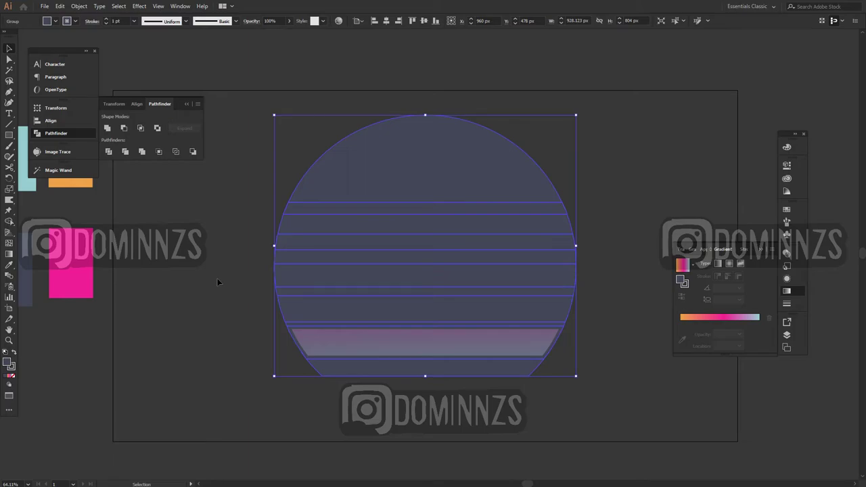
right_click(218, 282)
mouse_move(242, 323)
left_click(352, 404)
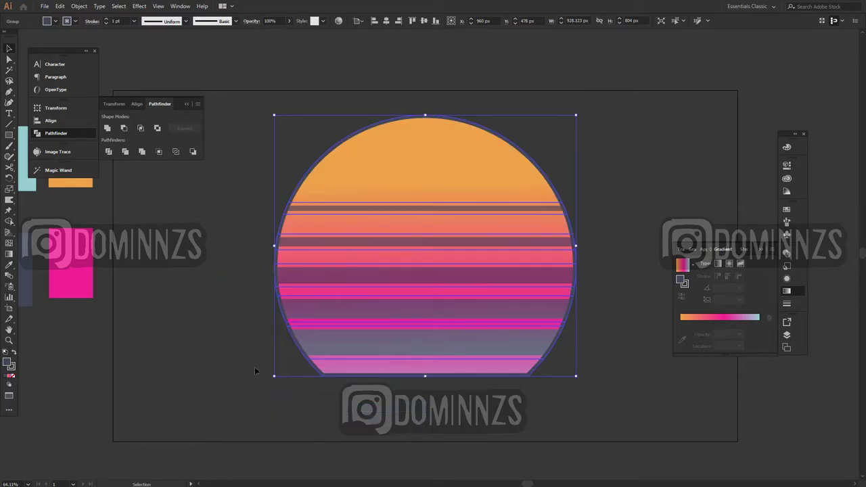
- Enlarge the slate blue backing evenly to about 980 px wide, and expand the fills and strokes of all the sun artwork
left_click_drag(274, 377, 265, 386)
left_click(207, 341)
left_click_drag(207, 341, 308, 355)
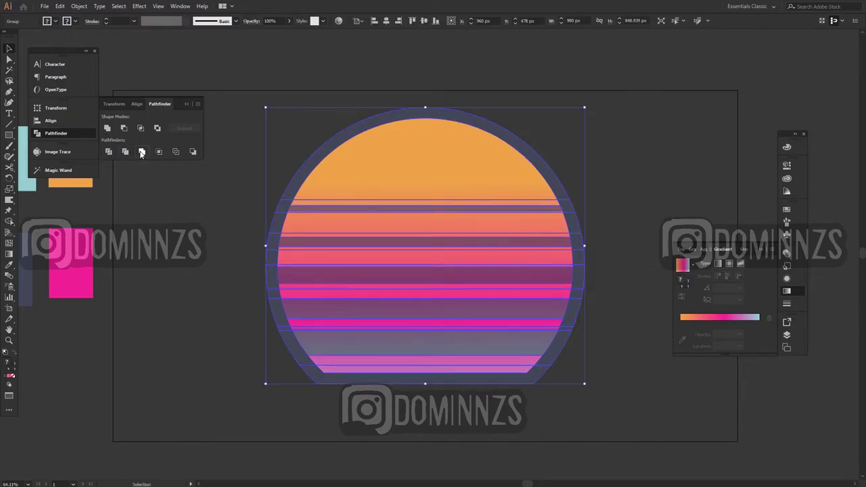
left_click(84, 5)
left_click(84, 6)
left_click(82, 6)
left_click(95, 102)
key("Return")
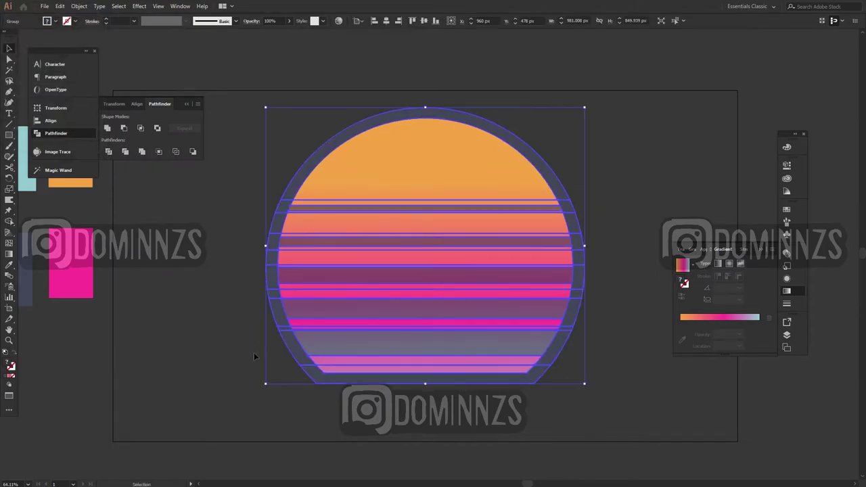
- Try to move all the slate blue pieces away from the sun after selecting them by colour with the Magic Wand
left_click(254, 376)
key("a")
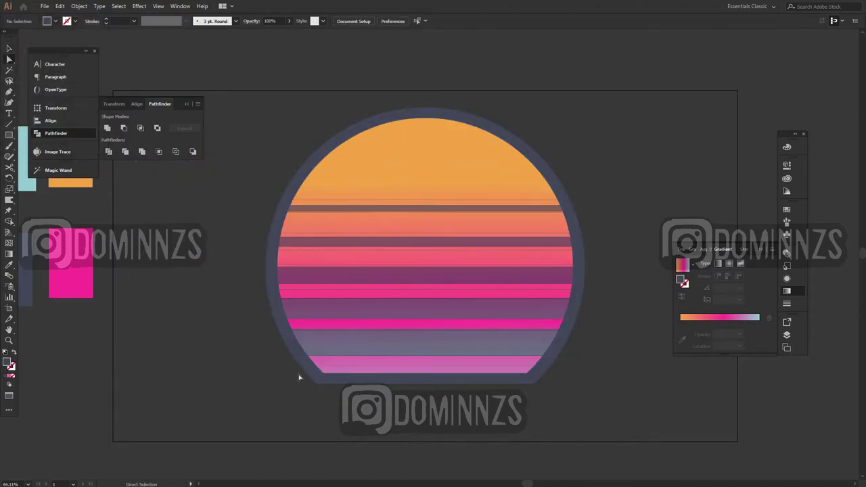
key("i")
key("ctrl+a")
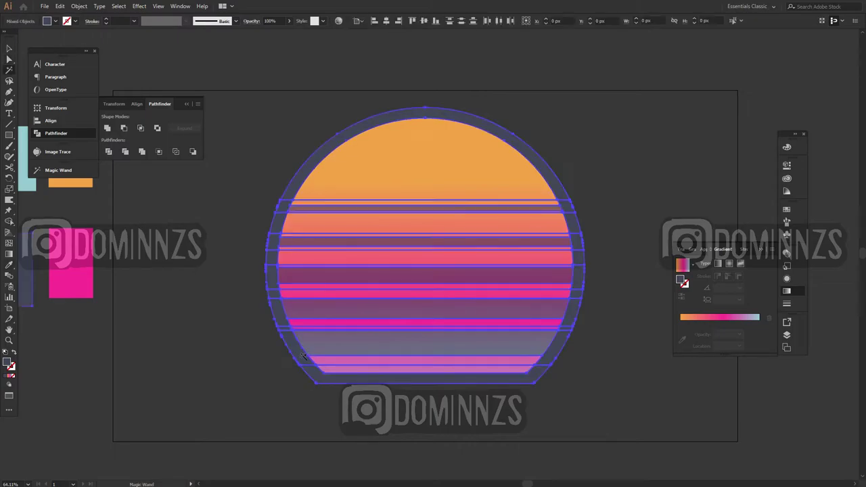
key("v")
left_click_drag(301, 359, 155, 376)
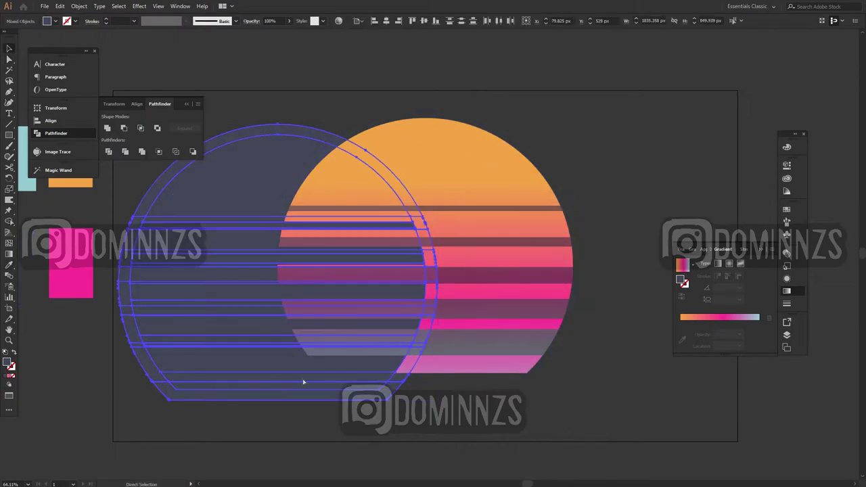
key("ctrl+z")
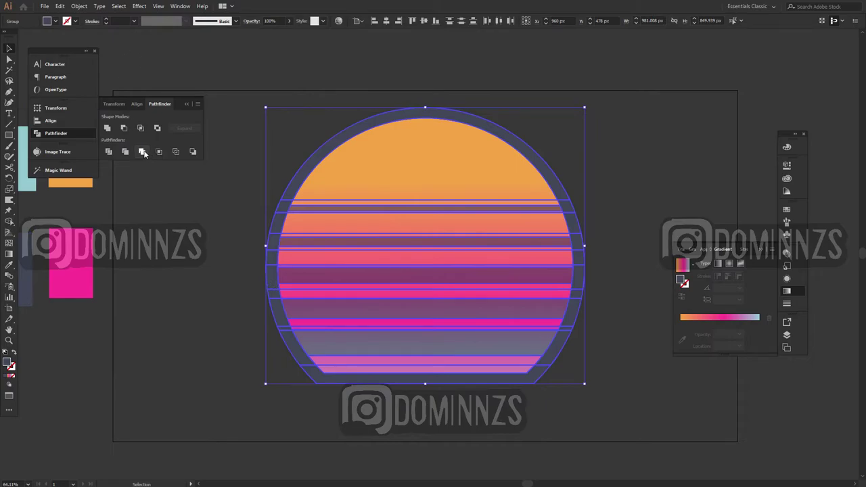
- Merge the expanded slate blue backing pieces into one shape and send it behind the sun
left_click(142, 152)
right_click(195, 276)
mouse_move(234, 376)
left_click(324, 407)
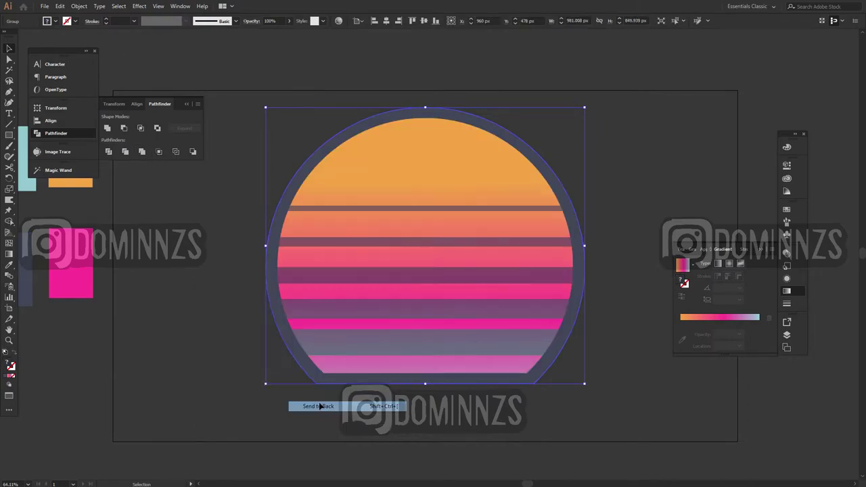
- Ungroup the merged backing, testing with undone moves whether it separates from the sun
left_click_drag(294, 347, 190, 353)
key("ctrl+z")
right_click(228, 342)
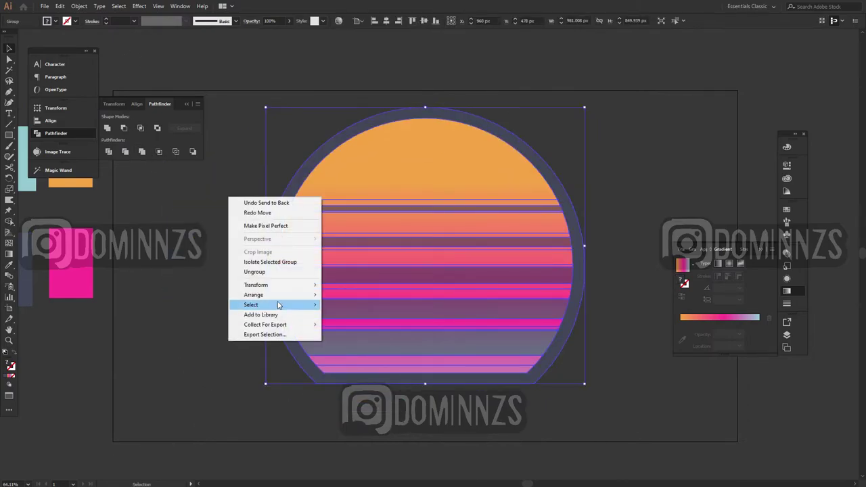
left_click(281, 272)
left_click(255, 295)
left_click(274, 300)
left_click_drag(278, 306, 178, 321)
key("ctrl+z")
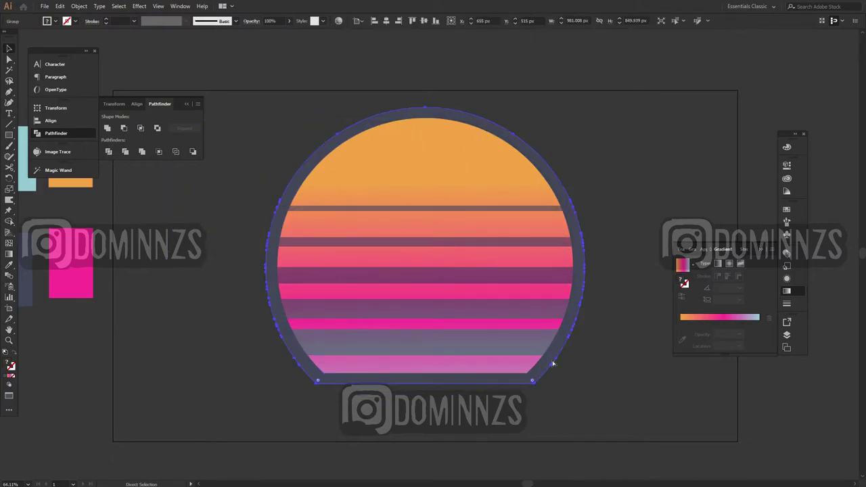
- Select the sun's stripes together with the slate blue backing and move them down to the artboard's lower edge
left_click(605, 361)
key("z")
left_click_drag(625, 320, 467, 338)
key("v")
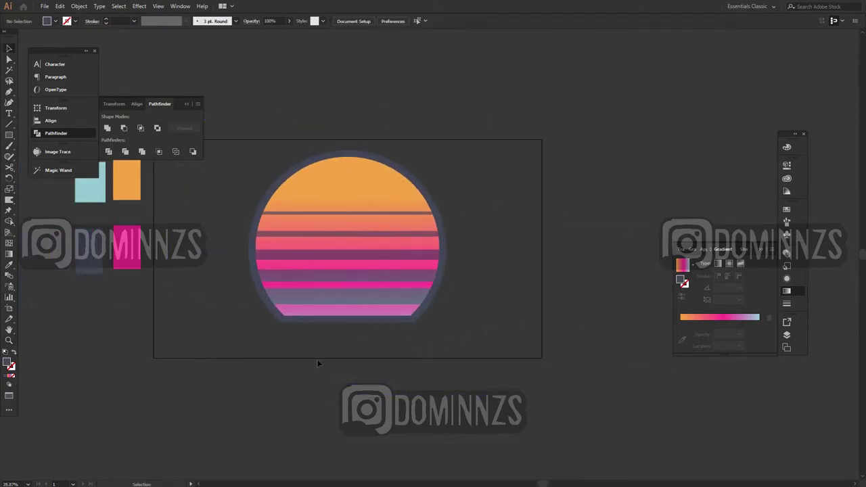
left_click(351, 305)
key("ctrl+shift+a")
left_click(332, 212)
left_click_drag(393, 298, 392, 331)
- Try to centre the separate sun pieces vertically with Align
left_click(136, 104)
left_click(179, 128)
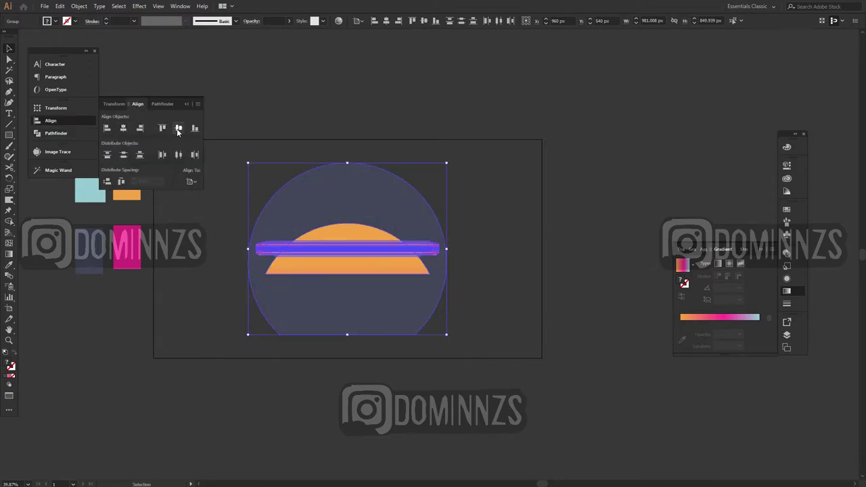
key("ctrl+z")
- Group the sun's stripes with the backing and centre the group vertically on the artboard
right_click(212, 320)
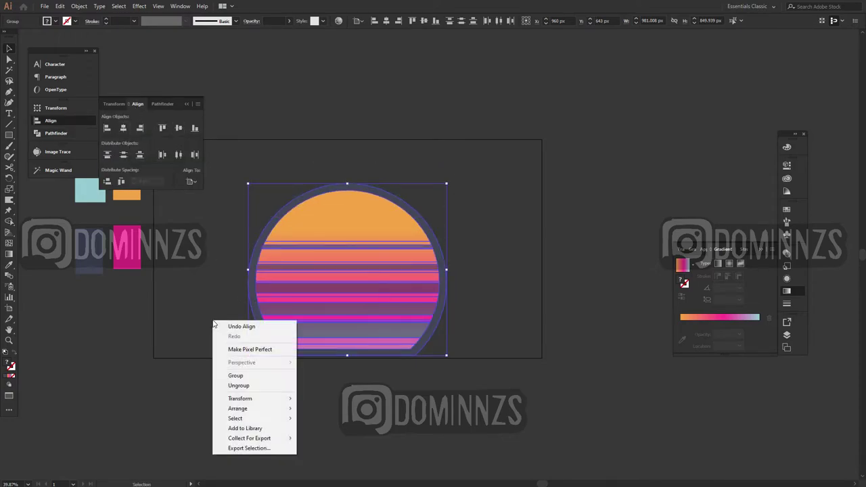
left_click(231, 375)
left_click(178, 128)
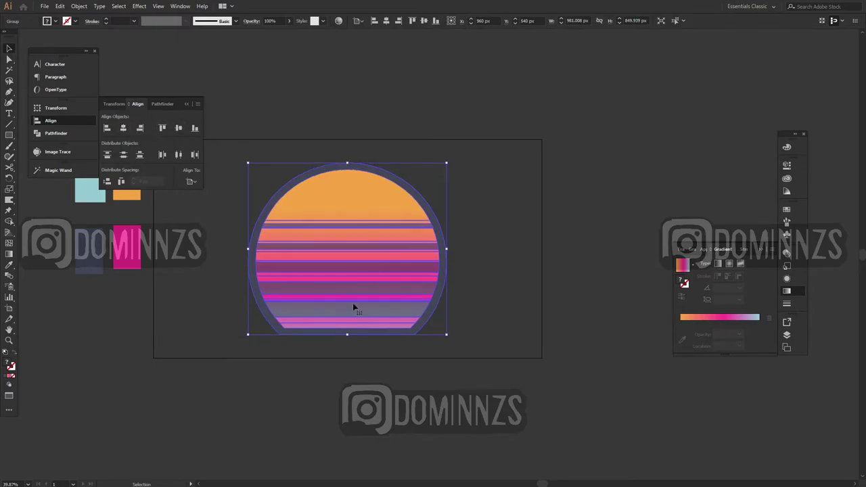
- Move the sun group to about X 965.5, Y 545.5 px and try enlarging it to about 1220 by 1057 px
mouse_move(354, 305)
left_mouse_down()
mouse_move(352, 323)
mouse_move(361, 309)
left_mouse_up()
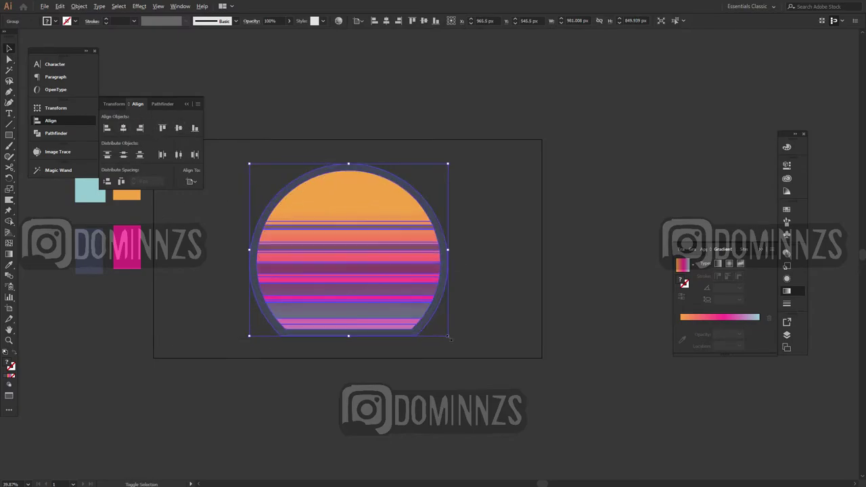
left_click_drag(450, 338, 472, 358)
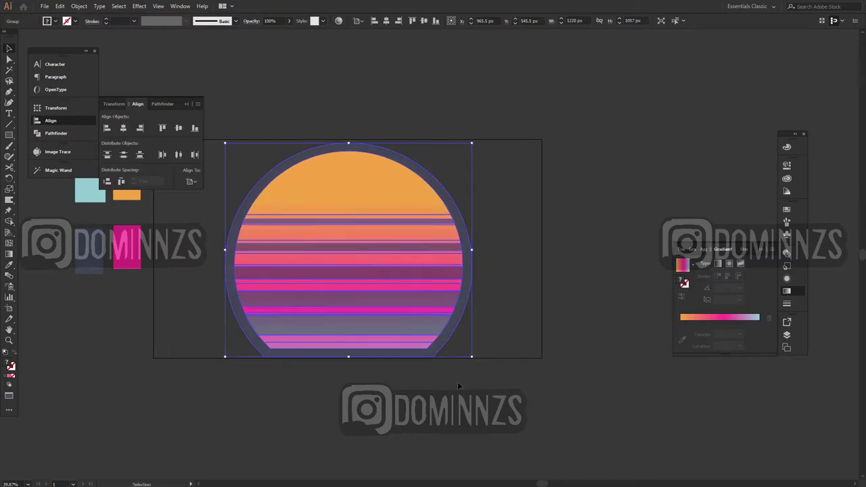
key("ctrl+z")
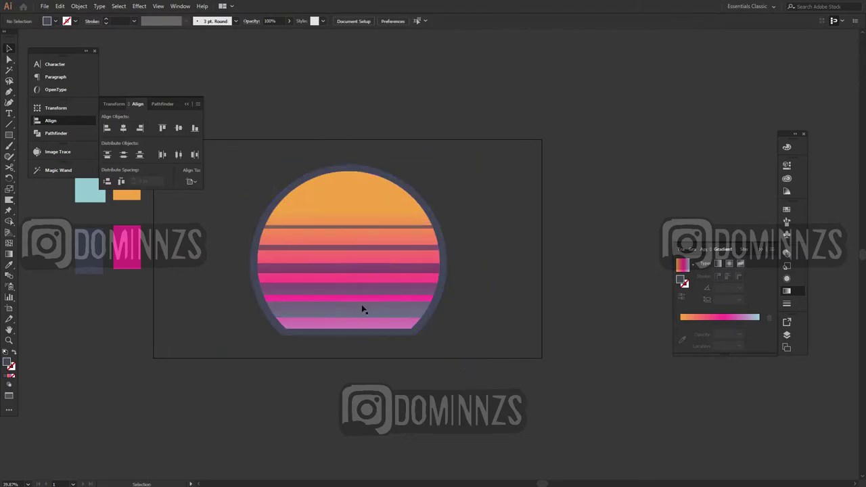
- Add a new layer above Layer 4 and lock Layer 4 with the sun artwork
key("z")
left_click_drag(331, 302, 411, 297)
left_click_drag(541, 293, 503, 296)
left_click(791, 335)
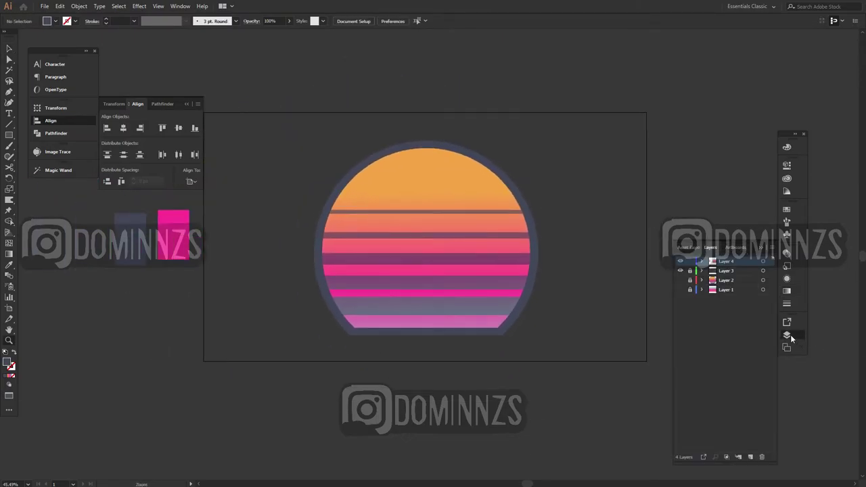
left_click(750, 456)
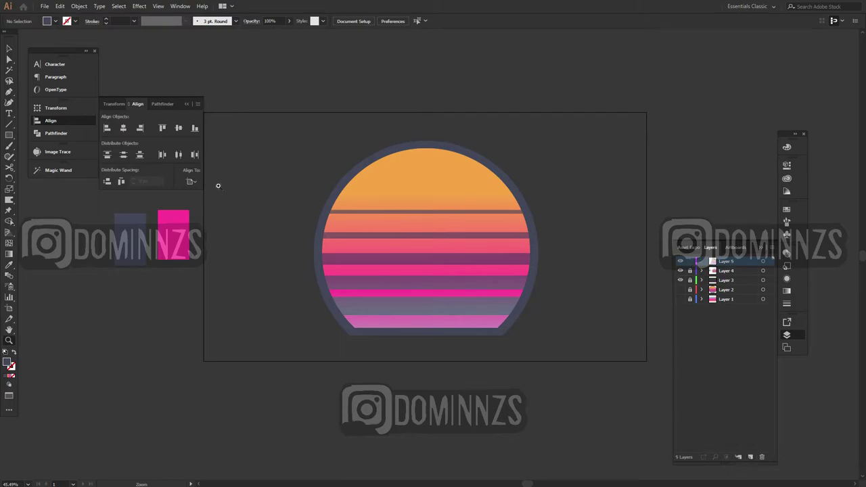
- Browse the recent files and open gum color.ai with the character illustration
left_click(23, 6)
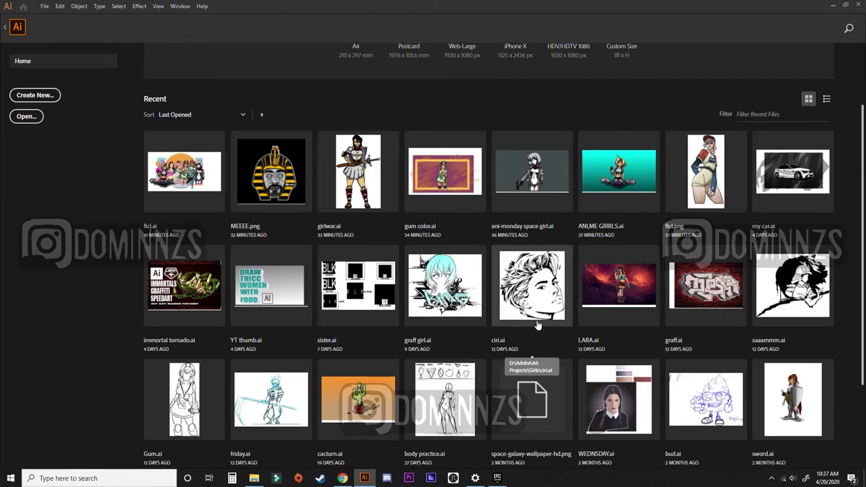
scroll(537, 326, "down", 2)
scroll(453, 304, "up", 2)
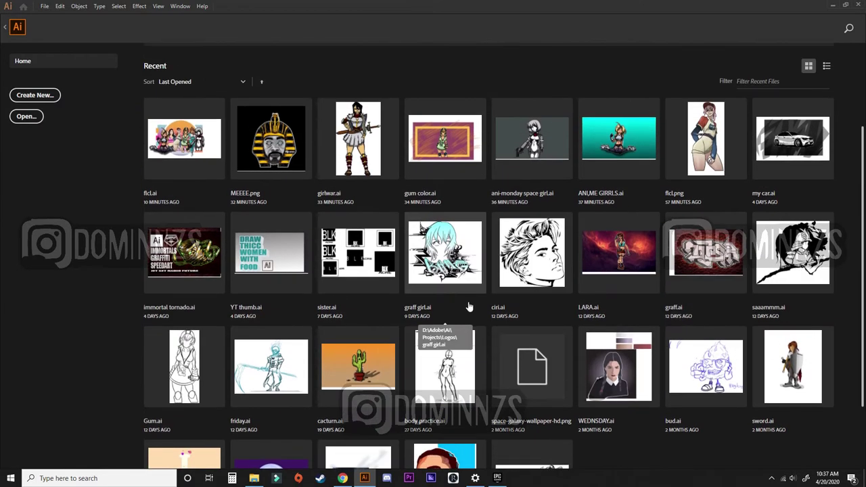
scroll(507, 291, "up", 2)
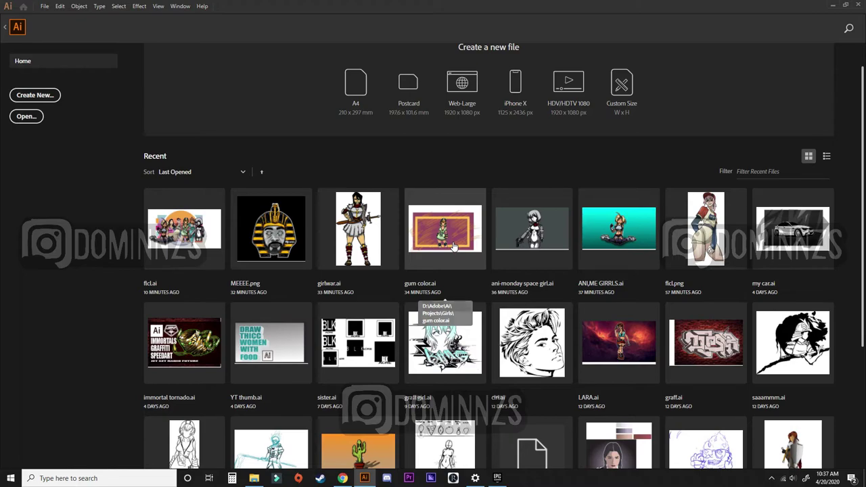
left_click(464, 235)
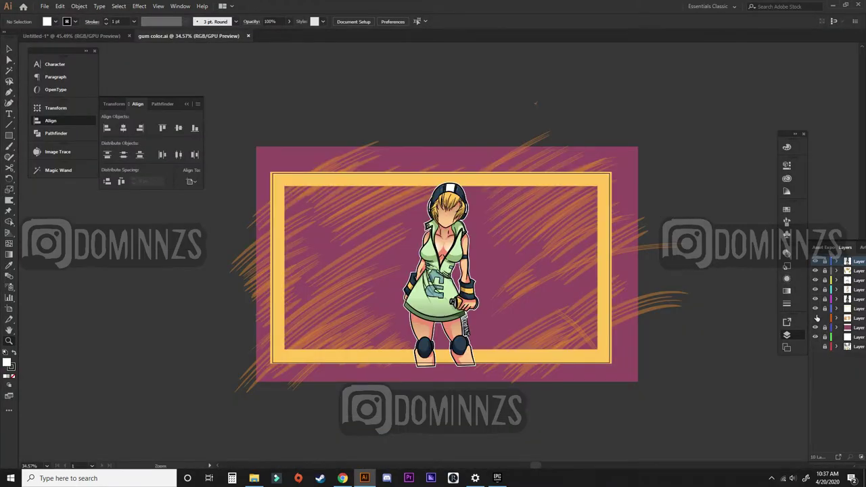
- Hide the orange scratch-stroke layer and the white background layer, keeping the maroon background and the character artwork shown
left_click(815, 318)
left_click(816, 328)
left_click(815, 337)
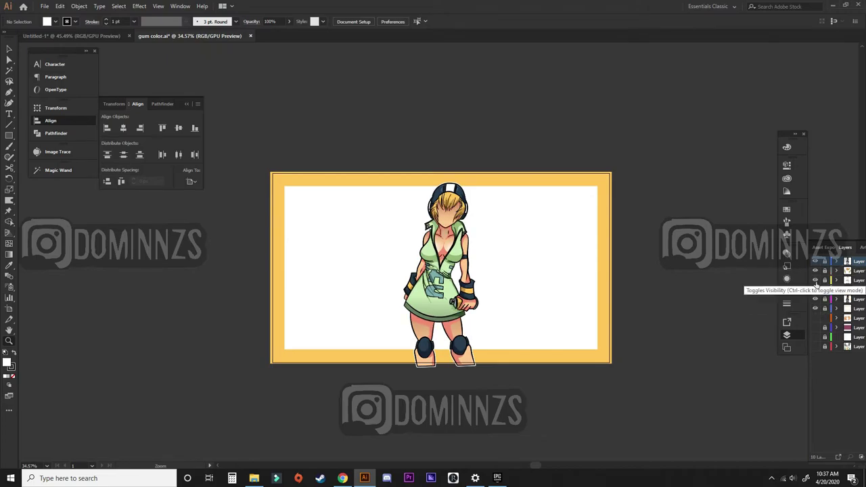
left_click(816, 309)
left_click(815, 309)
left_click(815, 328)
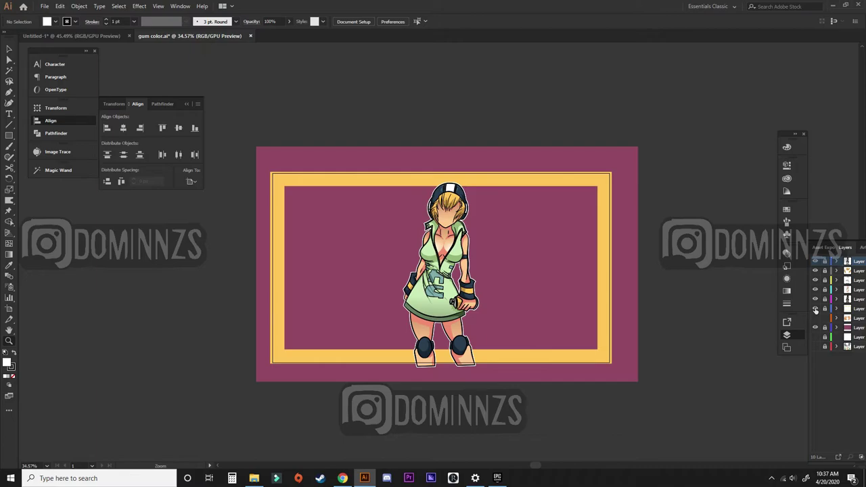
- Delete the yellow rectangular frame around the character
key("v")
left_click(558, 356)
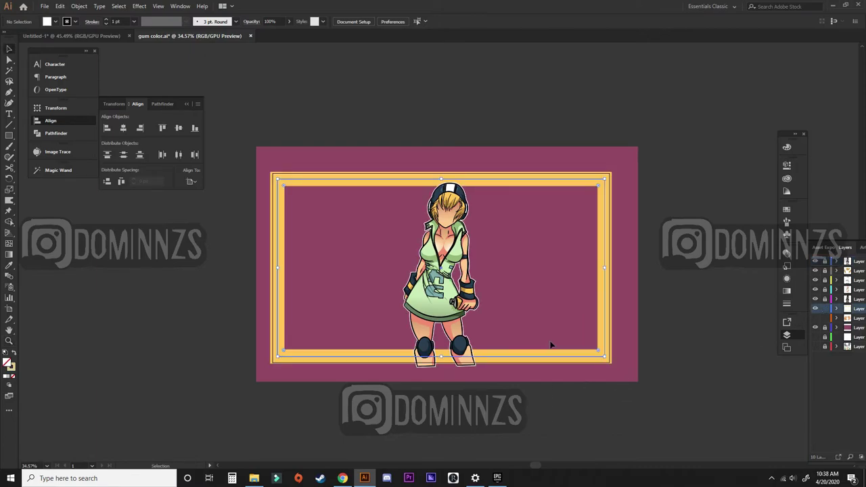
key("Delete")
- Isolate the character's white outline group, cut it and paste it back in place
left_click_drag(826, 308, 821, 250)
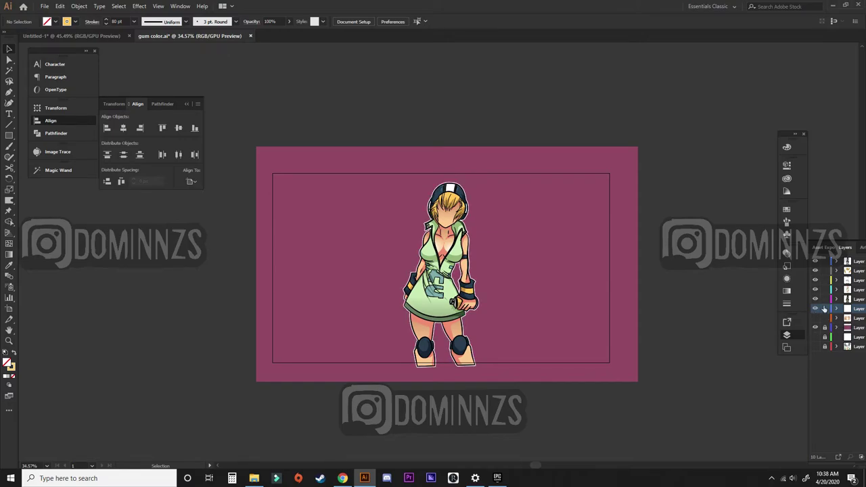
left_click_drag(538, 373, 358, 185)
key("ctrl+shift+a")
left_click_drag(534, 403, 386, 227)
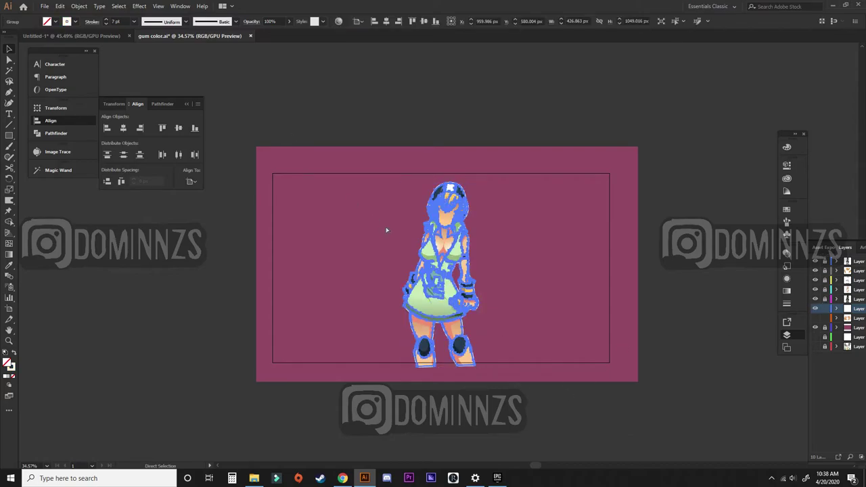
left_click(381, 228)
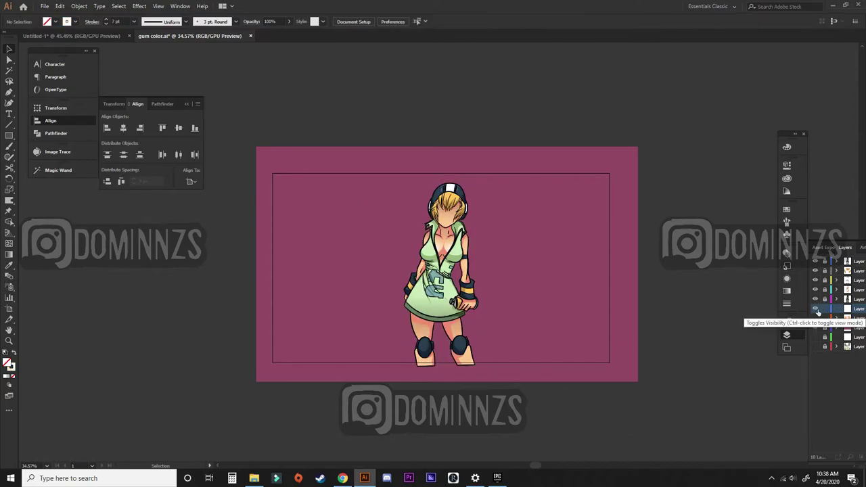
key("ctrl+f")
left_click(533, 286)
- Paste the outline group over the sun in Untitled-1 and fill it with slate blue sampled from the sun's border
left_click(81, 35)
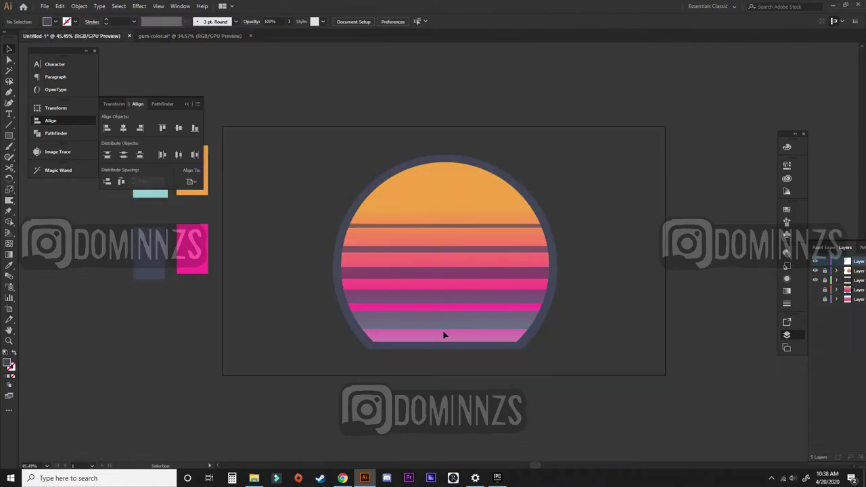
key("ctrl+v")
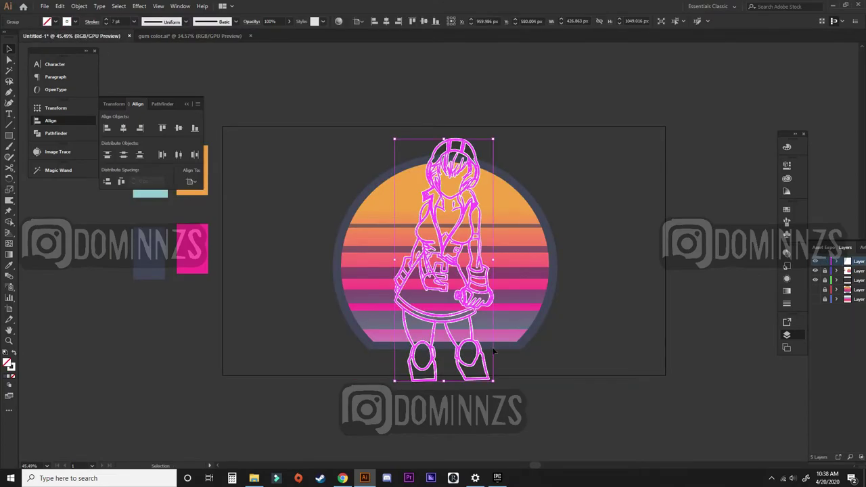
key("i")
left_click(516, 341)
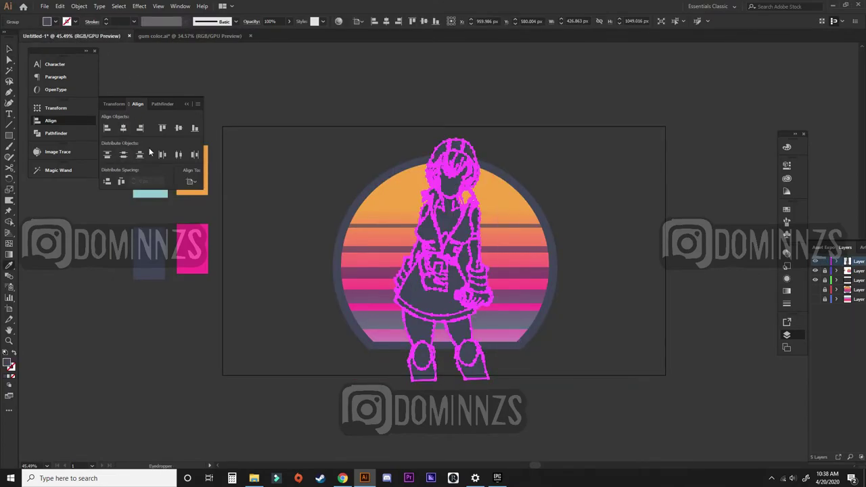
- Merge the slate blue outline pieces into a solid silhouette with Pathfinder and check its selection
key("ctrl+shift+F9")
left_click(142, 151)
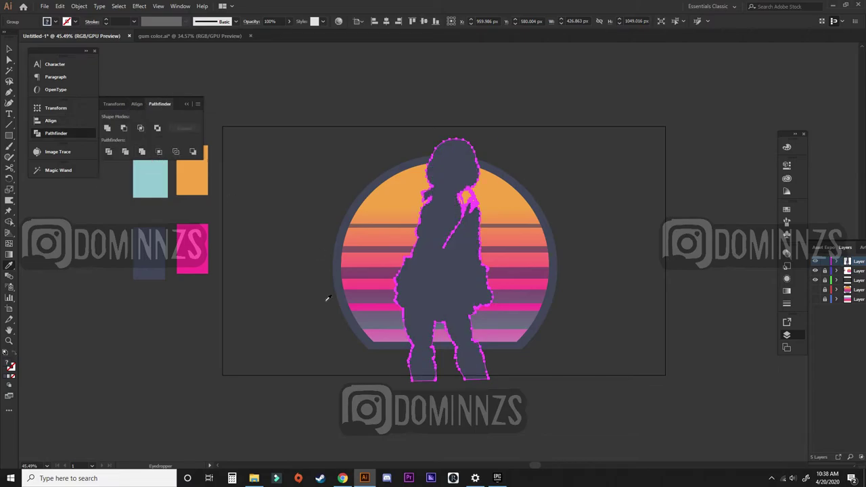
key("ctrl+z")
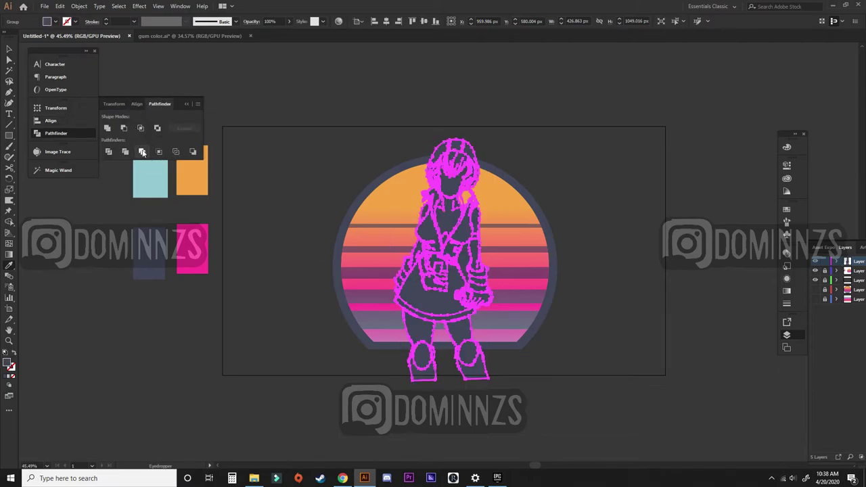
left_click(142, 150)
key("v")
left_click(303, 336)
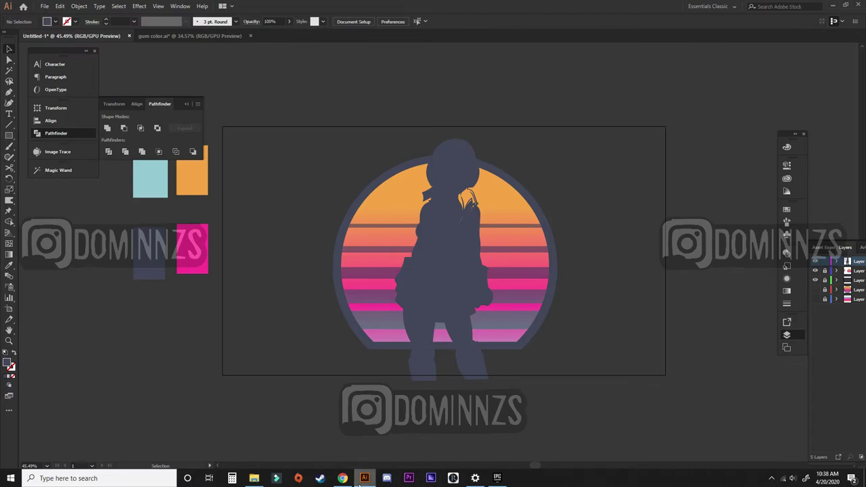
left_click(489, 378)
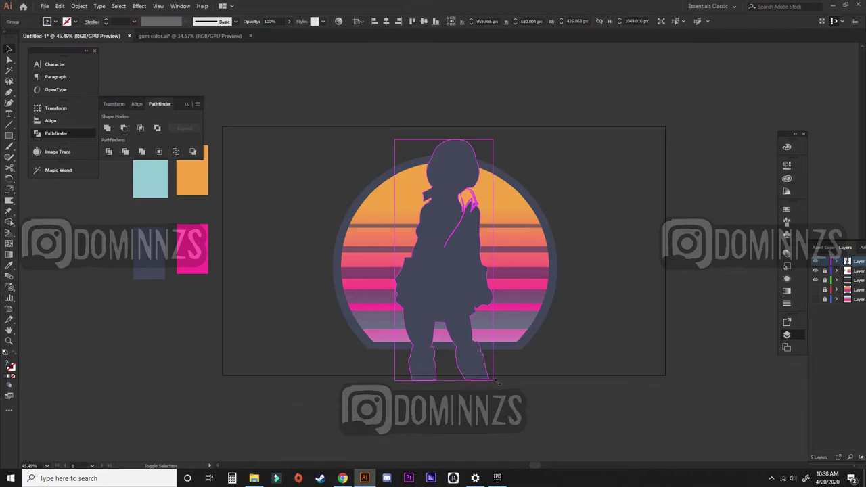
left_click(353, 430)
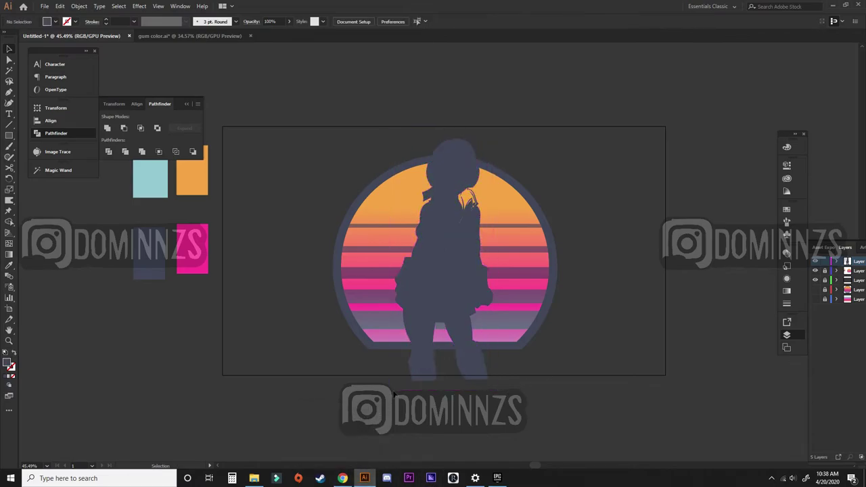
left_click(432, 376)
left_click(329, 376)
- Unlock the character's artwork layers in gum color.ai, cut the full character to the clipboard and restore it in the file
left_click(179, 36)
left_click_drag(824, 300, 820, 264)
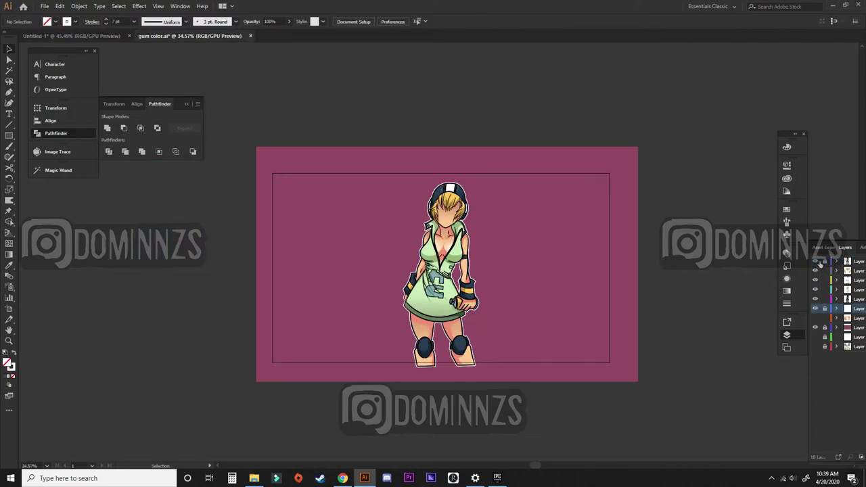
key("ctrl+a")
key("ctrl+x")
key("ctrl+z")
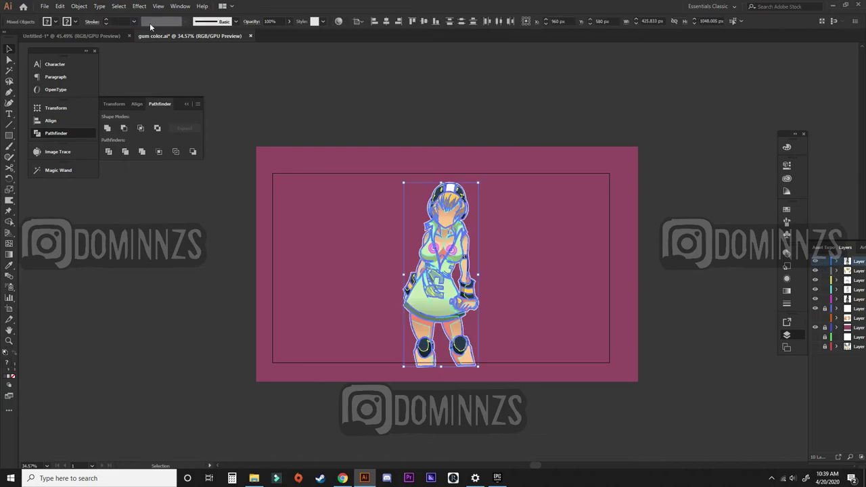
- Paste the full coloured character in place in Untitled-1 and bring it in front of the slate blue silhouette
left_click(102, 36)
key("ctrl+f")
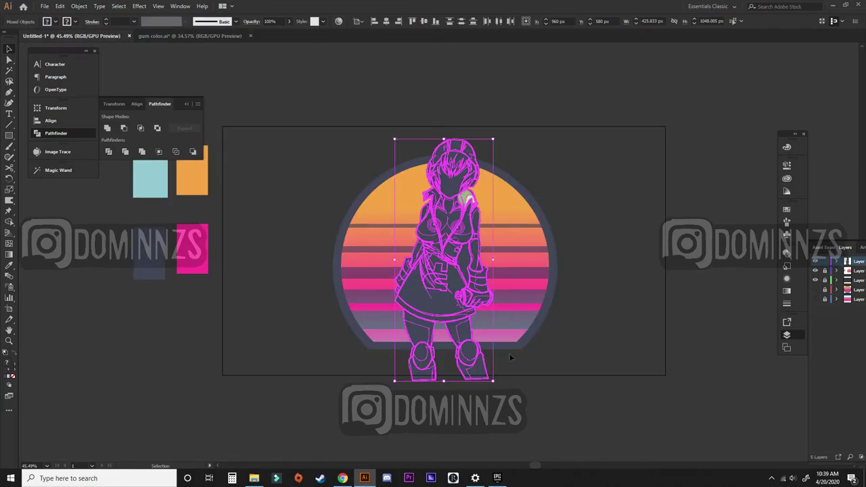
right_click(591, 341)
mouse_move(623, 298)
left_click(708, 334)
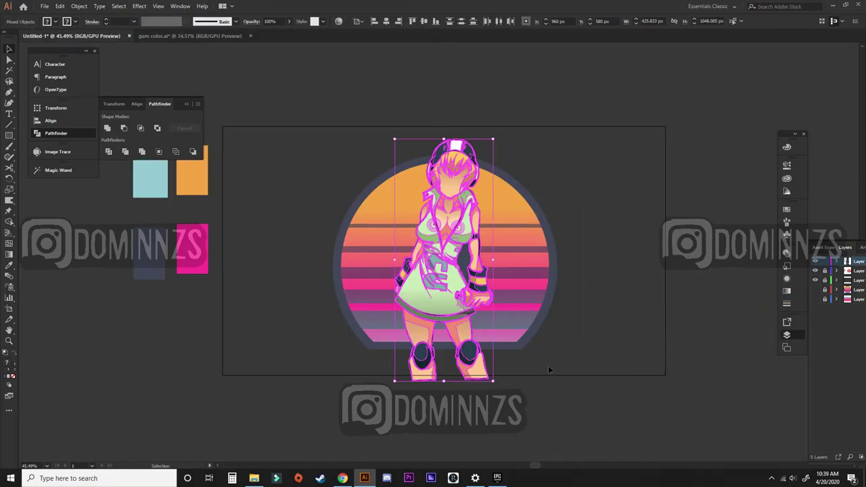
left_click(549, 370)
scroll(457, 359, "up", 6)
scroll(472, 333, "down", 2)
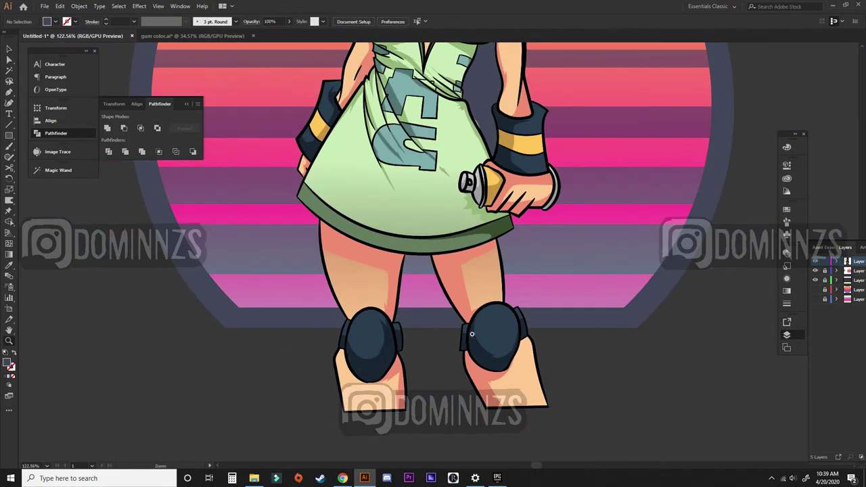